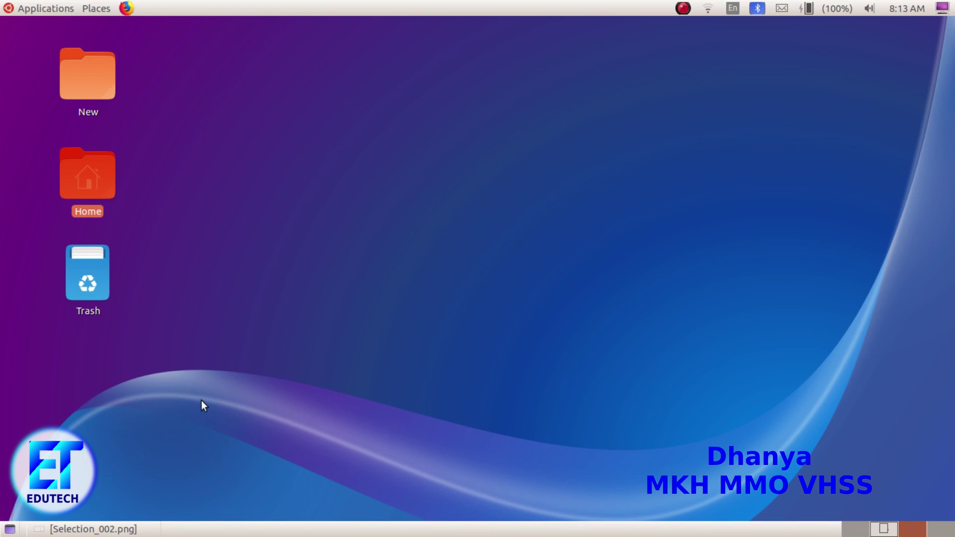
Read the Selection_002.png task image full screen, then open the Home folder from Places.
left_click(145, 532)
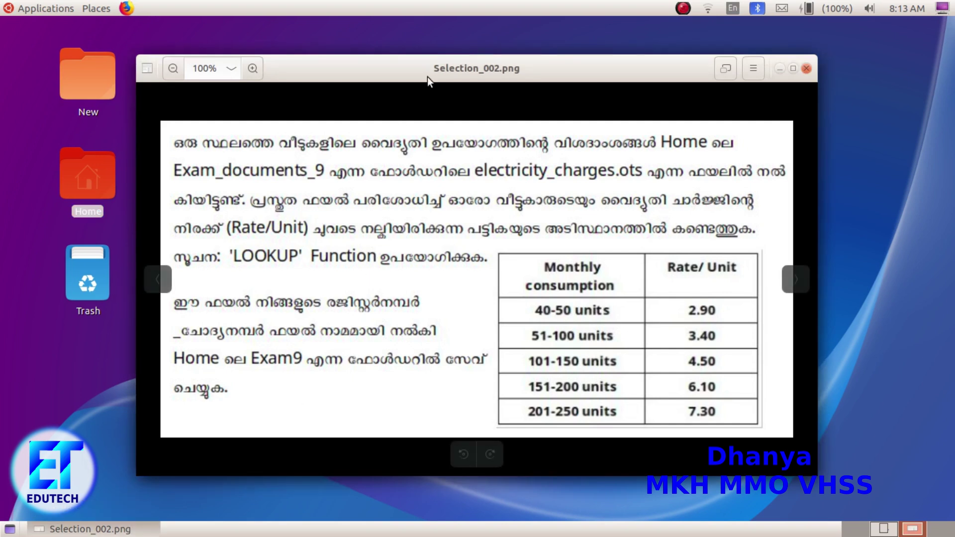
double_click(428, 76)
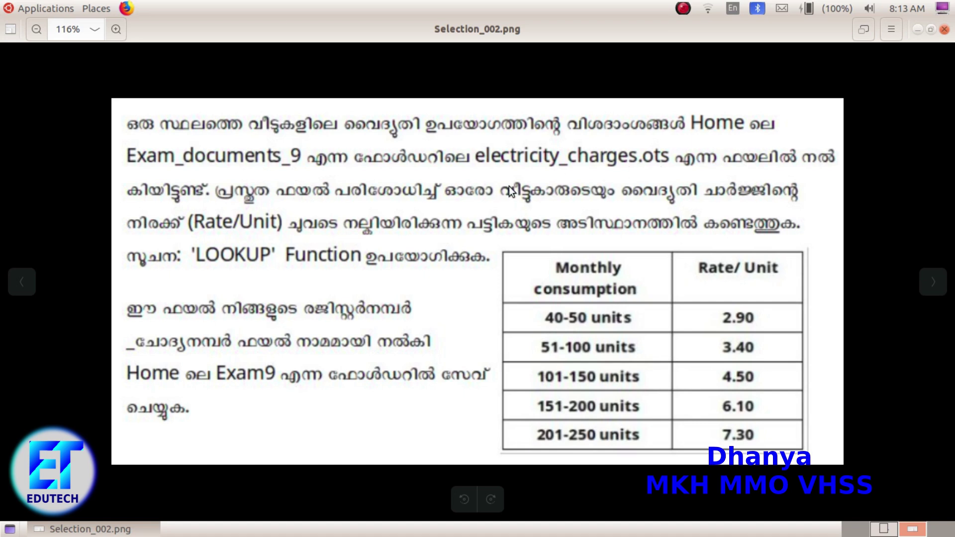
left_click(107, 9)
left_click(111, 26)
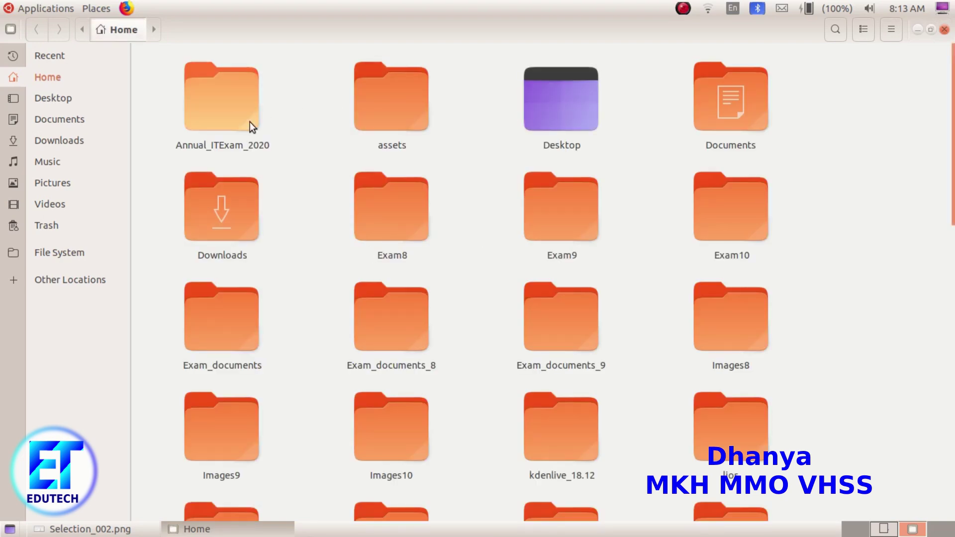
Open electricity_charges.ots from the Exam_documents_9 folder in LibreOffice Calc.
double_click(543, 347)
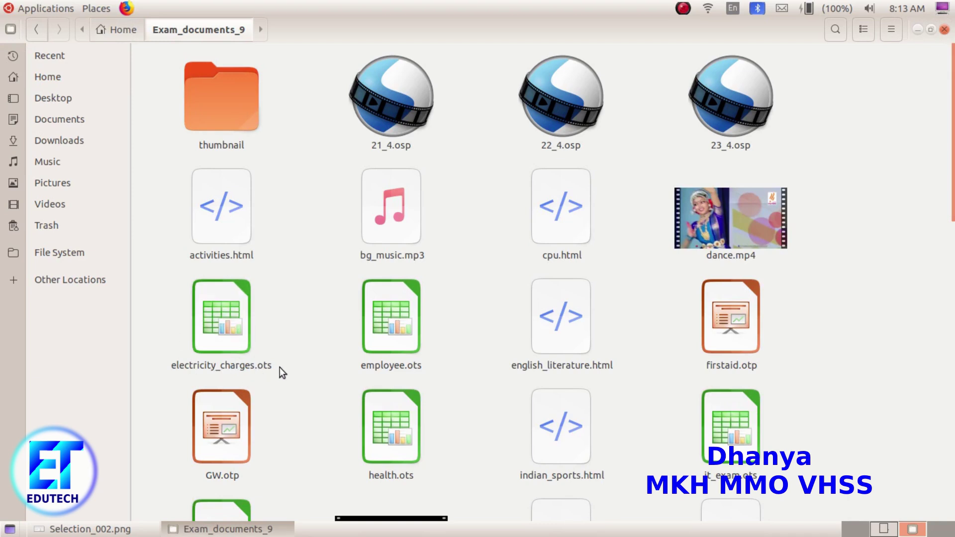
double_click(235, 350)
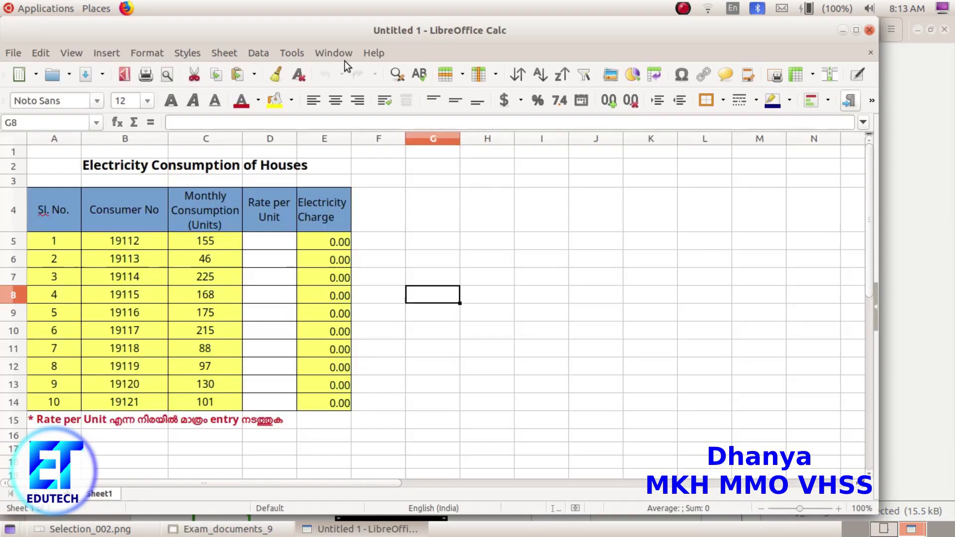
Maximise the Calc window and bring the Selection_002.png task image back in front.
double_click(340, 35)
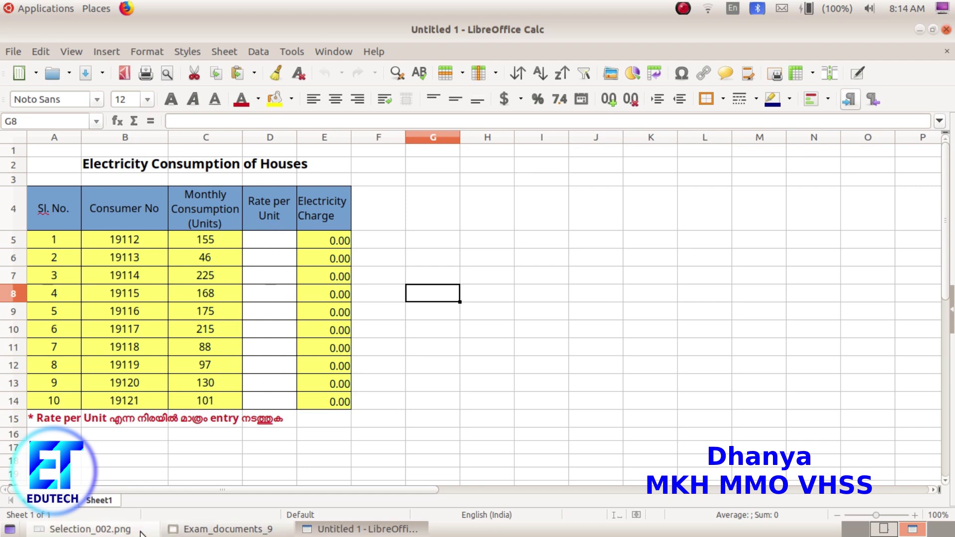
left_click(121, 530)
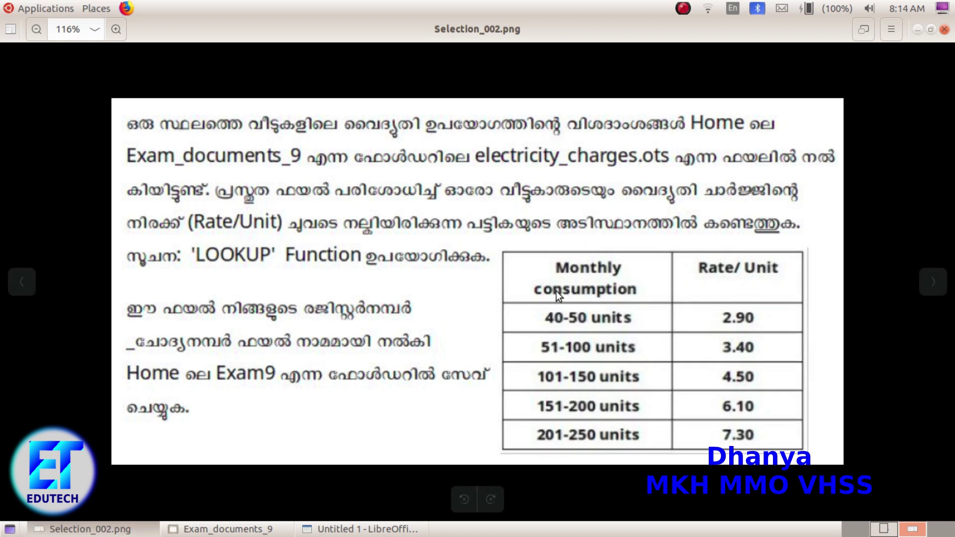
Place the rate-table image on the left and the Calc sheet on the right.
left_click(928, 30)
left_click_drag(635, 77, 424, 60)
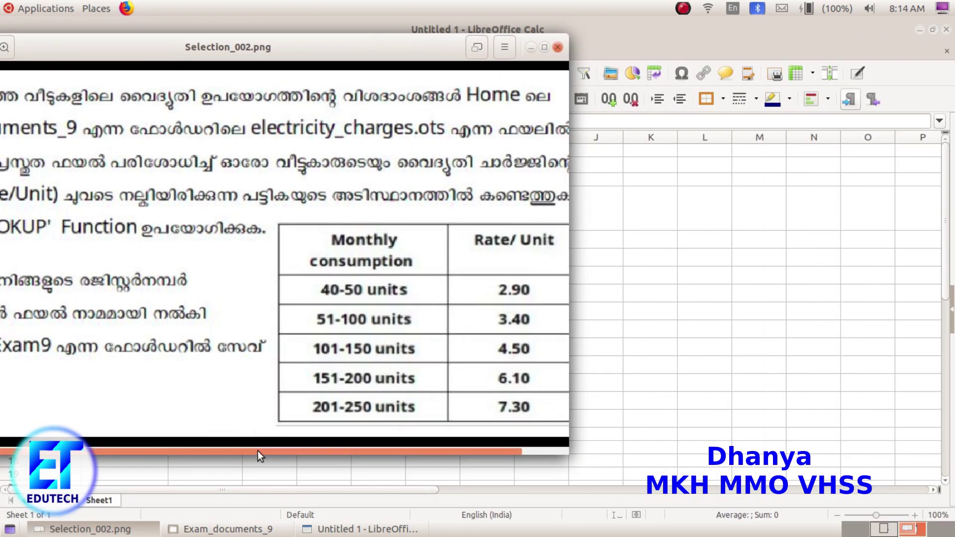
left_click_drag(258, 451, 302, 450)
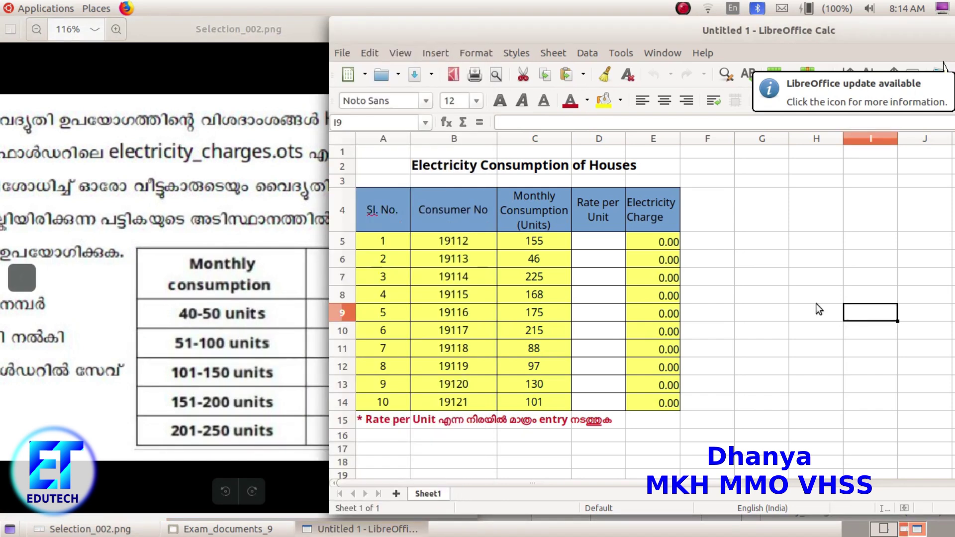
left_click(760, 315)
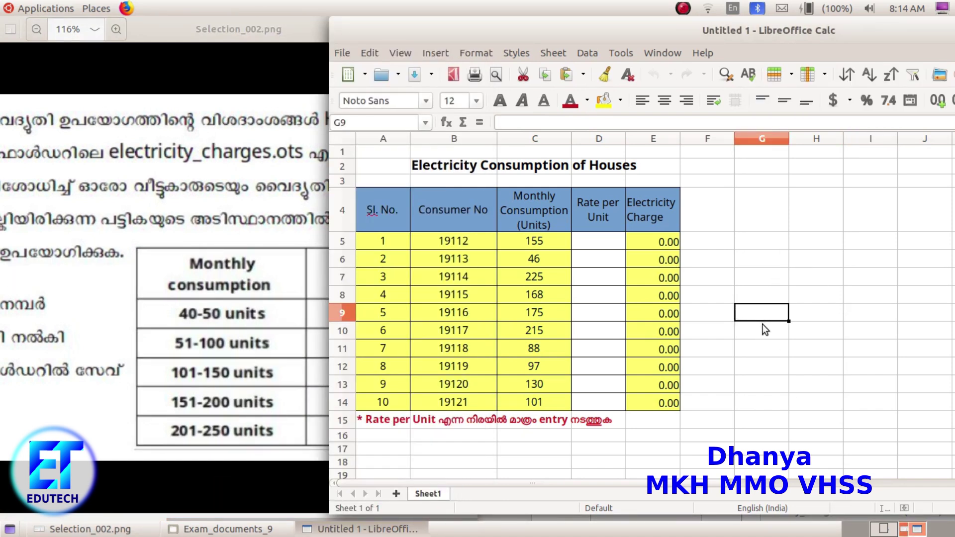
left_click(205, 275)
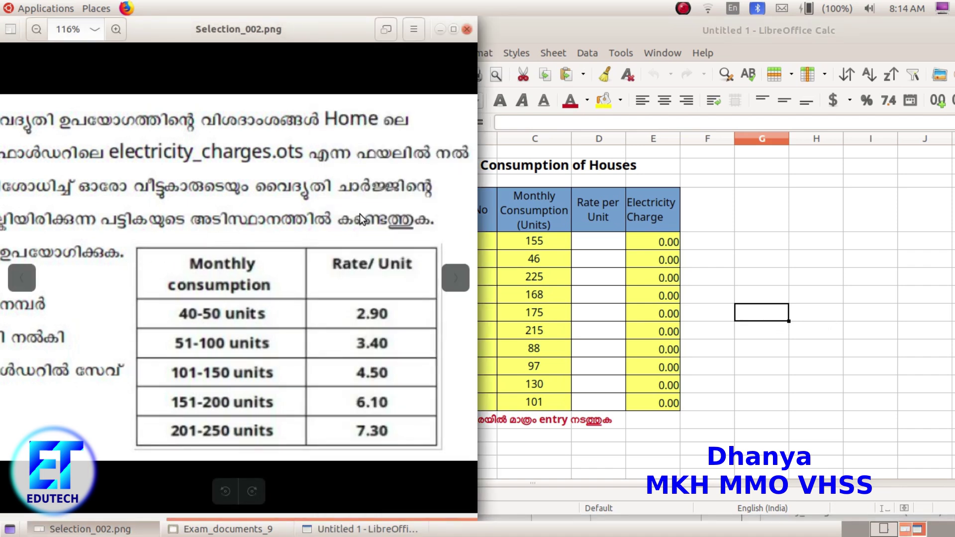
left_click_drag(269, 28, 179, 30)
left_click_drag(581, 33, 705, 34)
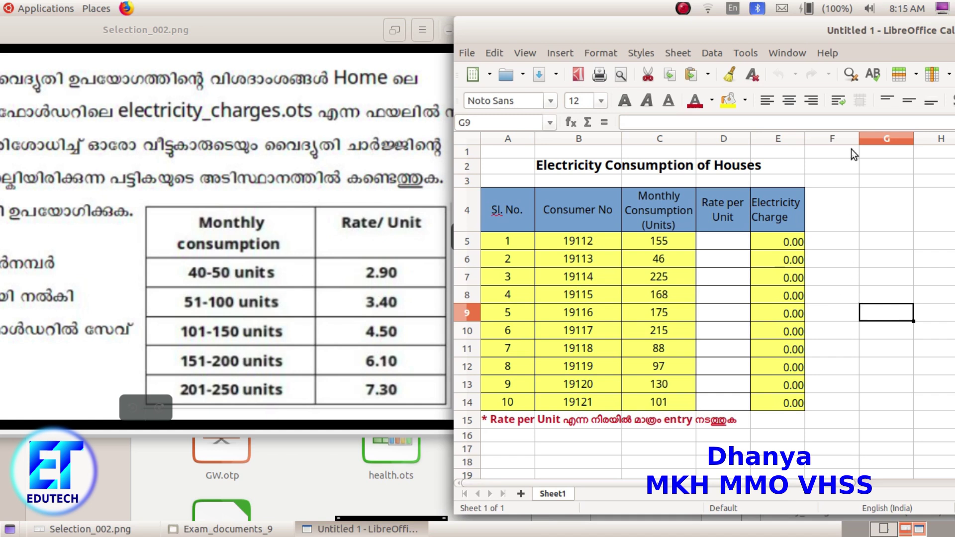
left_click_drag(782, 26, 729, 26)
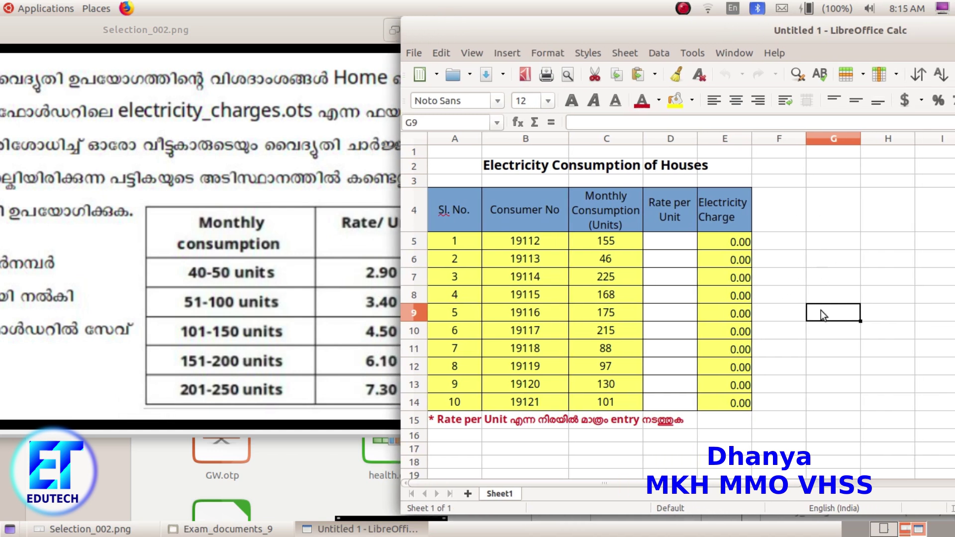
Enter the first two rate rows in G9:H10: 40 at 2.90 and 51 at 3.4.
type("40")
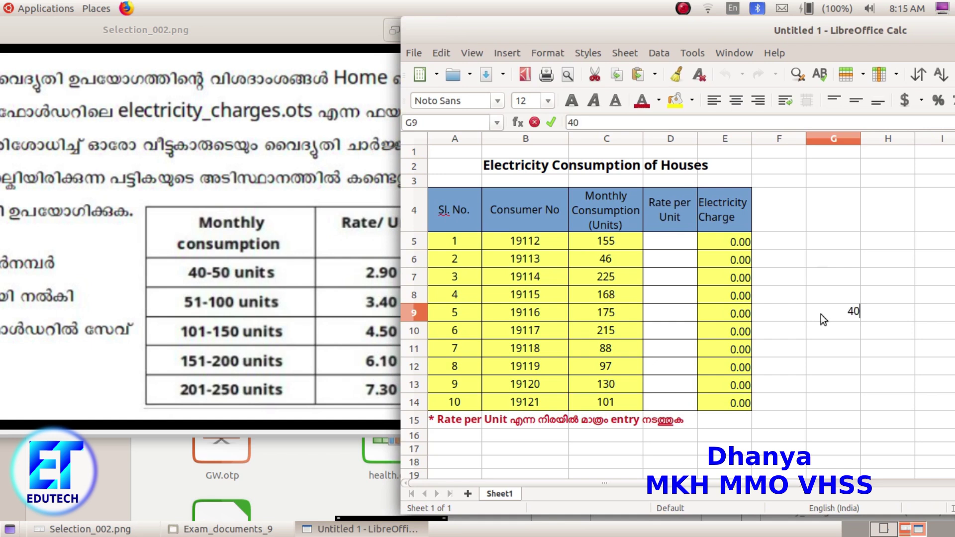
key("Tab")
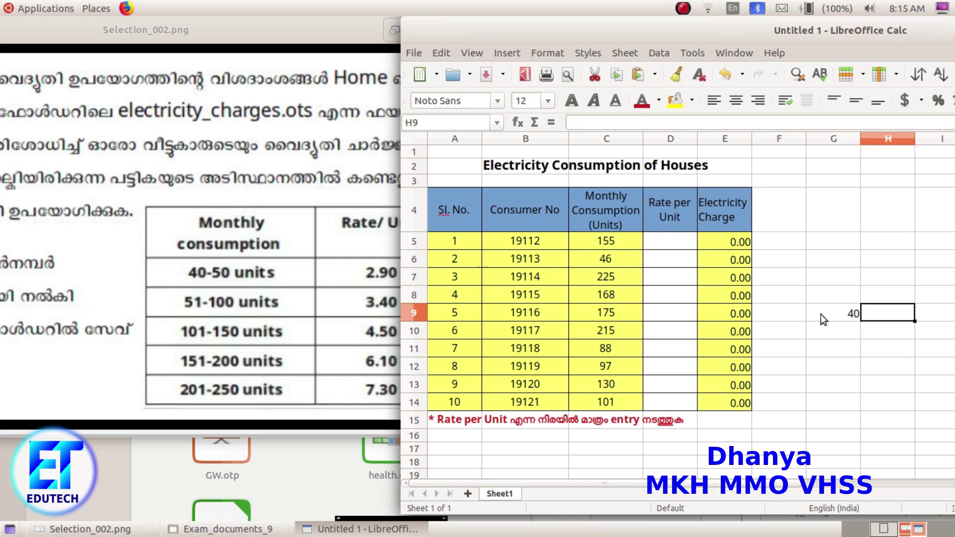
type("2.90")
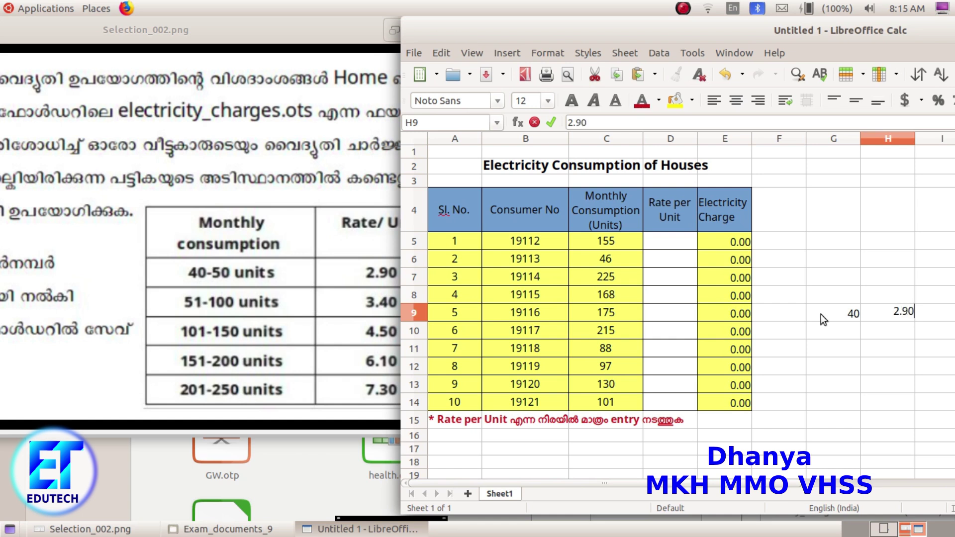
key("Return")
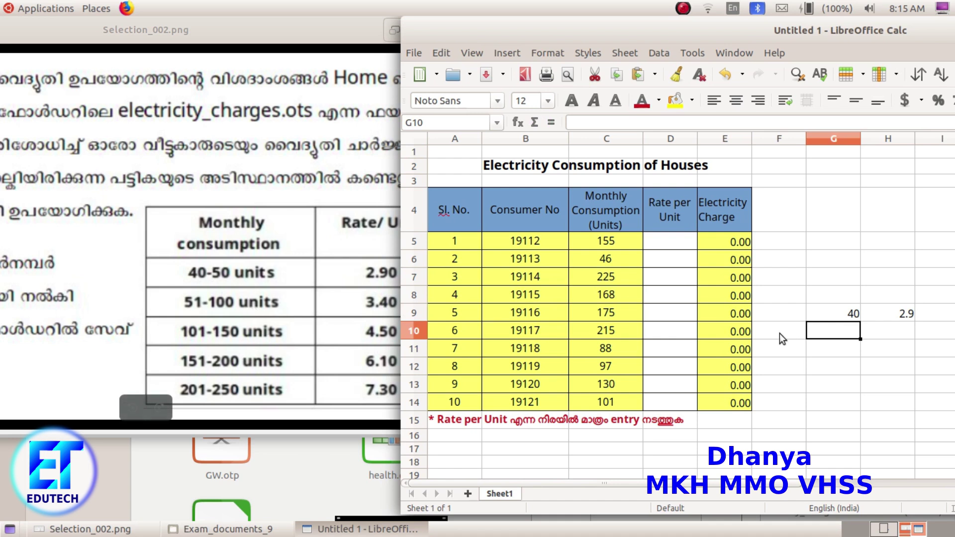
type("51")
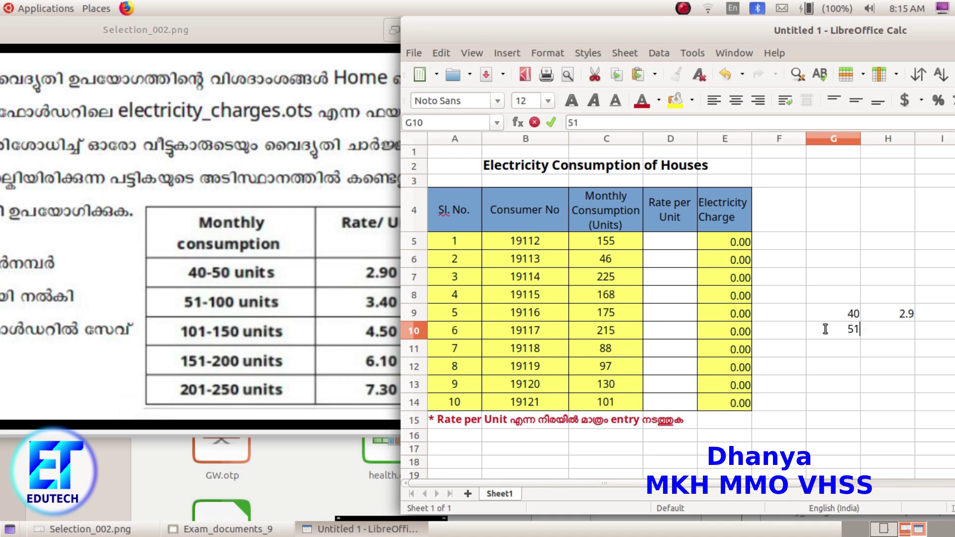
left_click(878, 336)
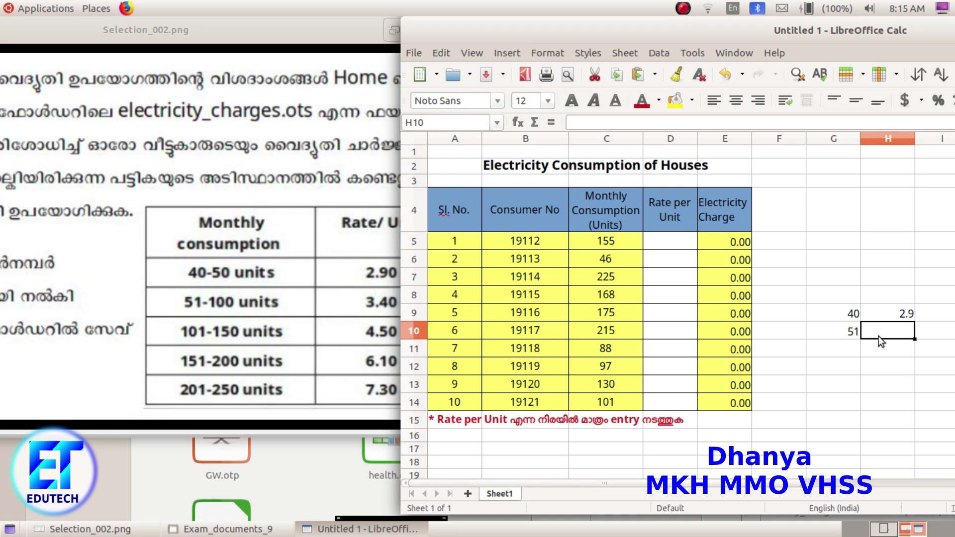
type("3.4")
key("Return")
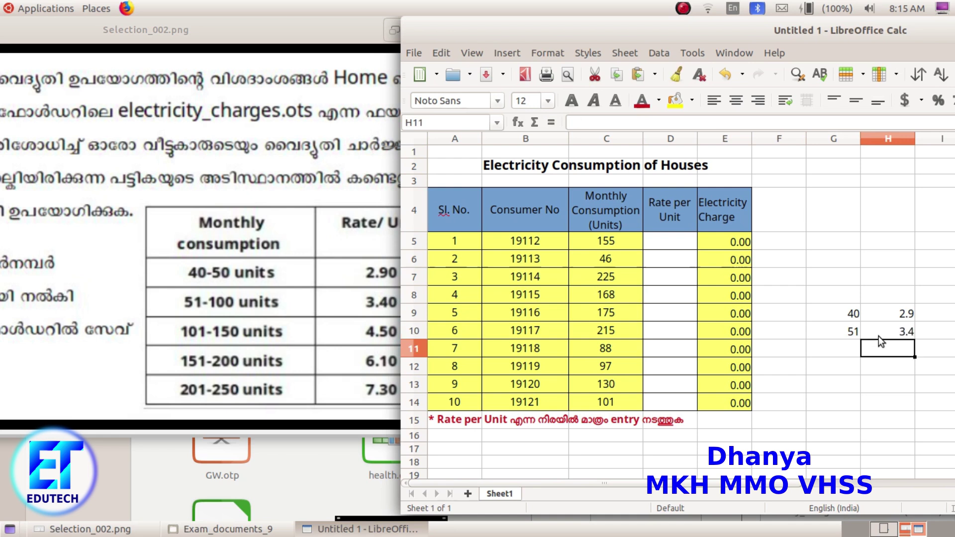
left_click(815, 350)
left_click_drag(269, 27, 173, 28)
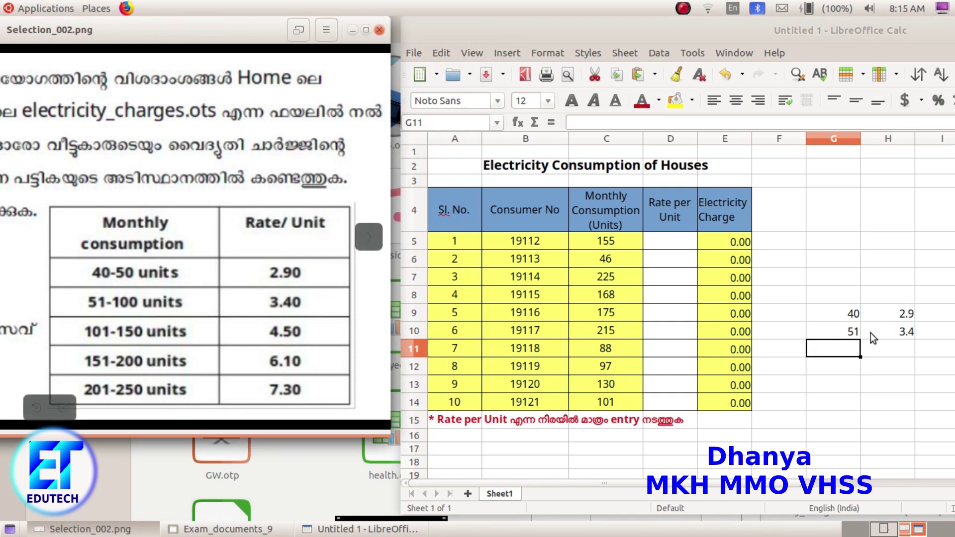
key("minus")
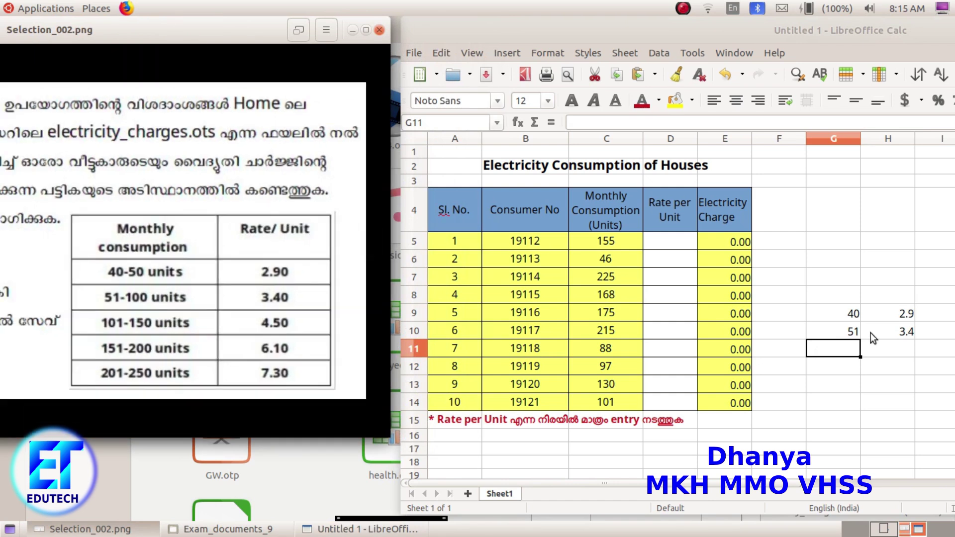
left_click(846, 344)
Enter the remaining rate rows: 101 at 4.5, 151 at 6.1 and 201 at 7.3.
type("1")
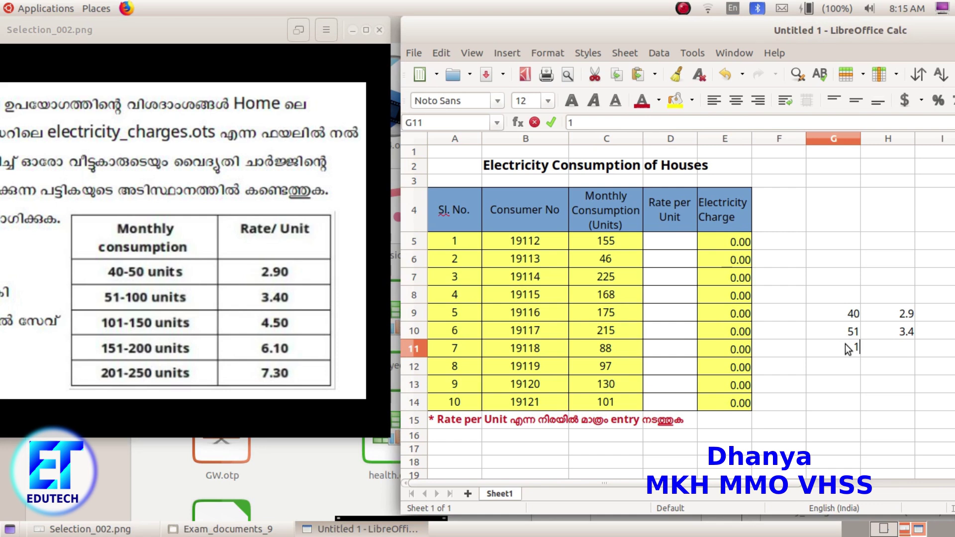
type("01")
key("Tab")
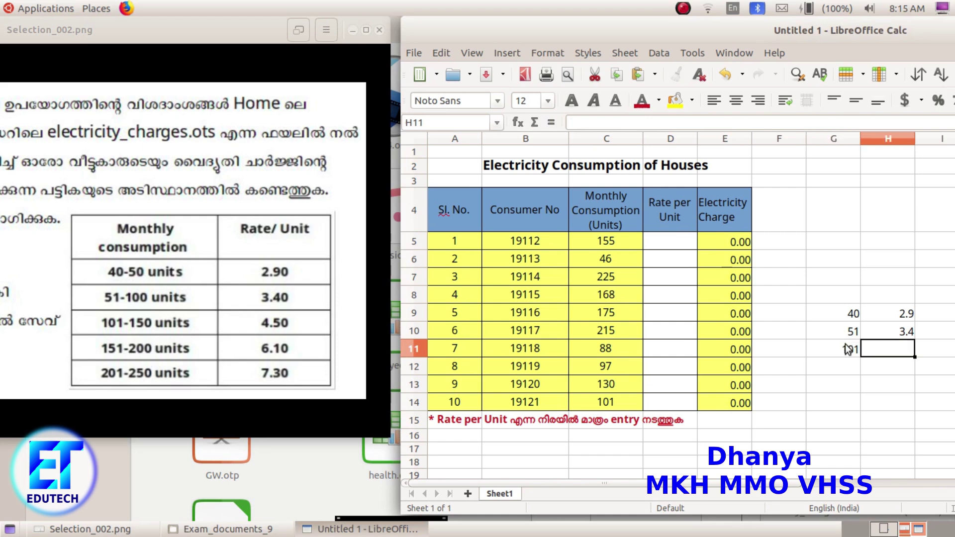
type("4")
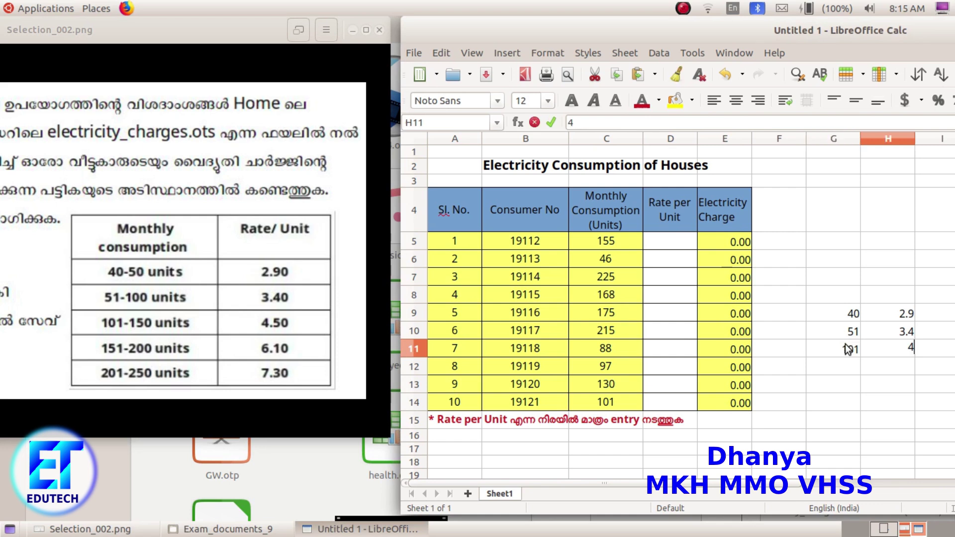
type(".5")
left_click(839, 368)
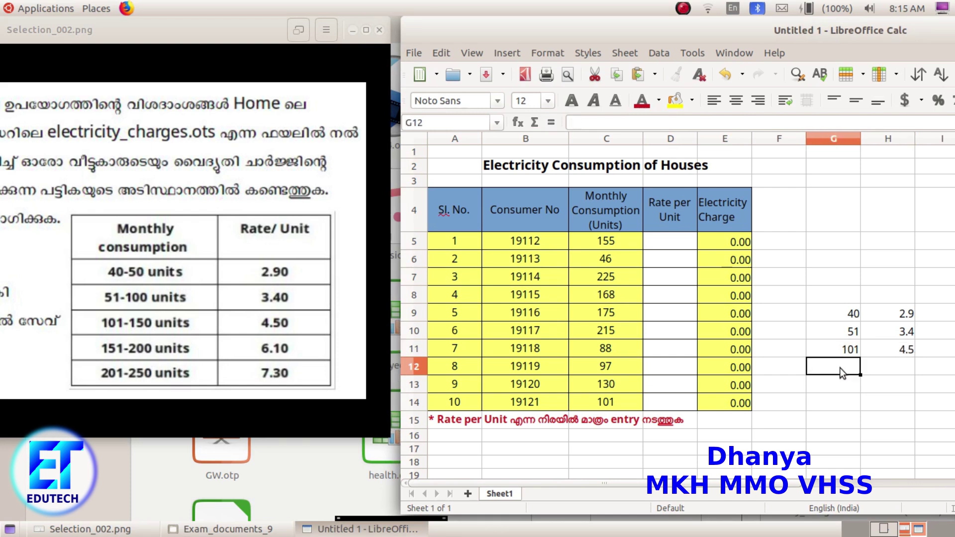
type("15")
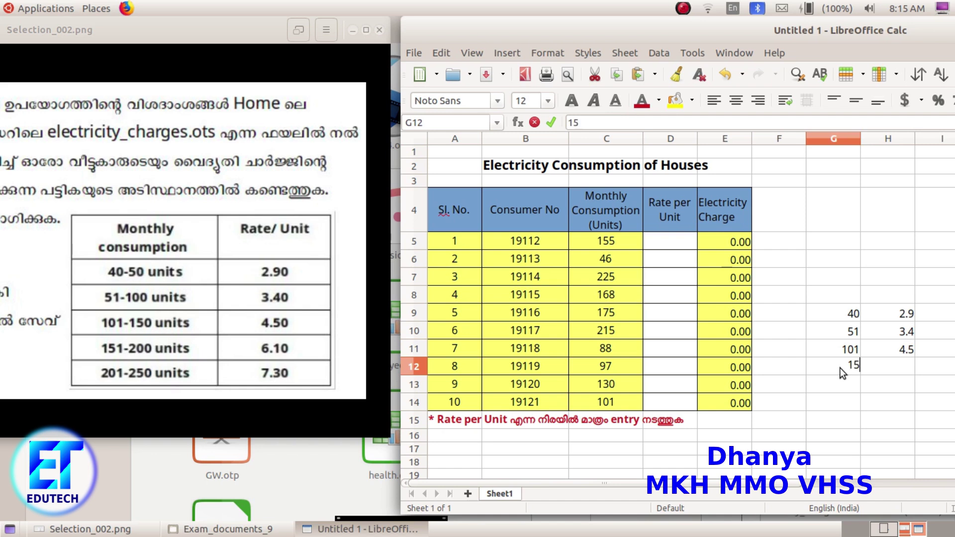
type("1")
left_click(890, 371)
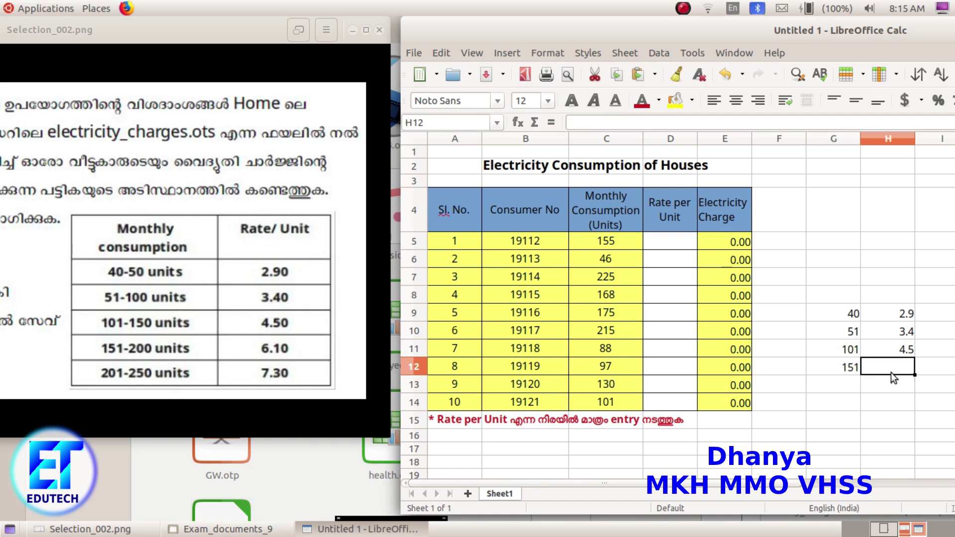
type("6.1")
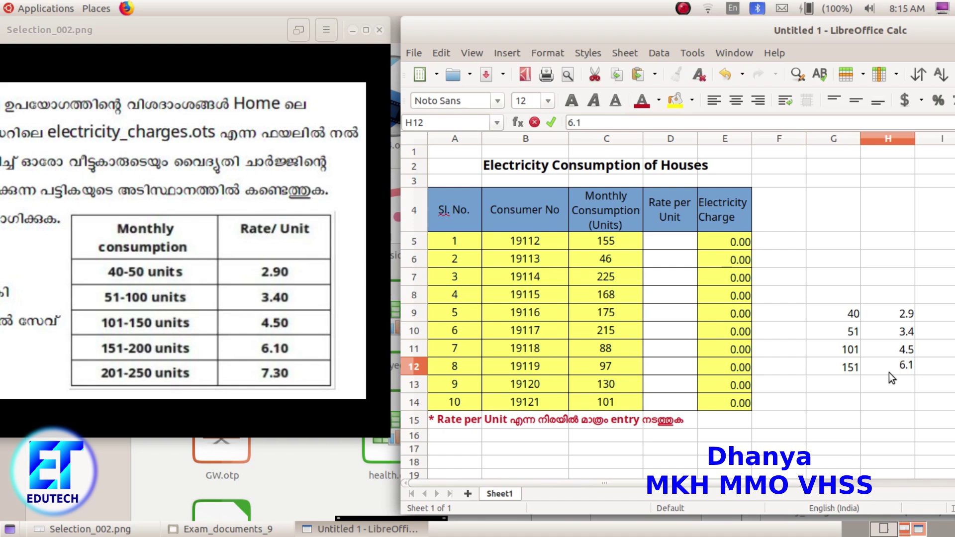
left_click(844, 387)
type("201")
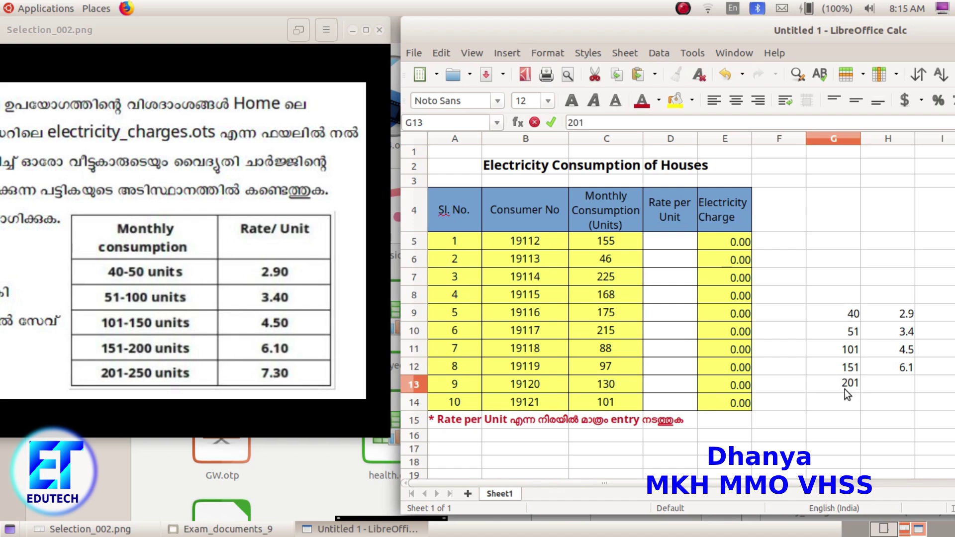
left_click(891, 389)
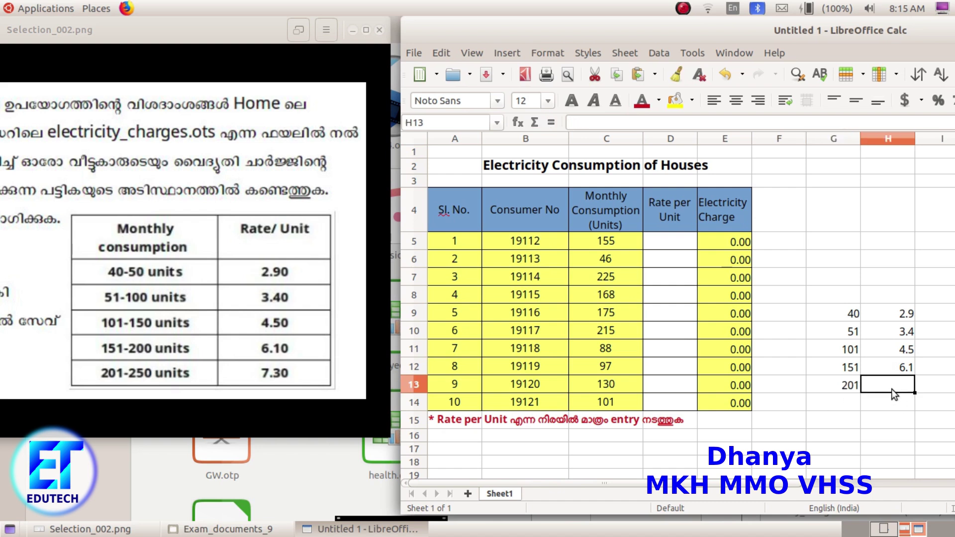
type("7.3")
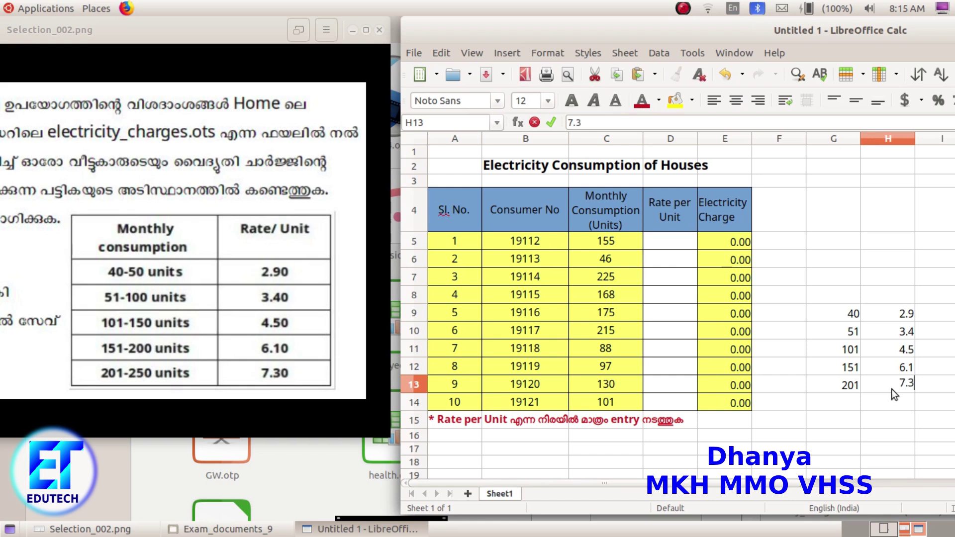
key("Return")
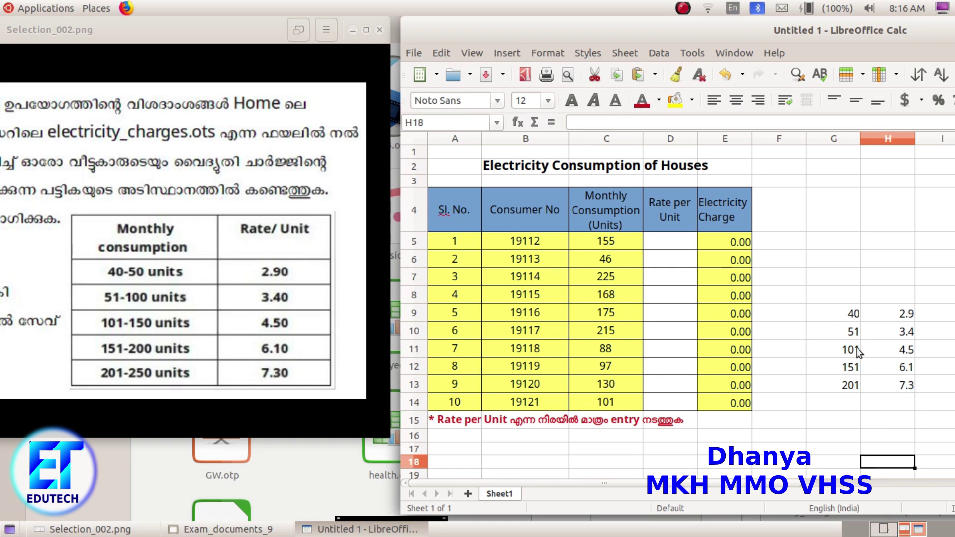
left_click_drag(818, 313, 885, 382)
Maximise the Calc window and select the rate table G9:H13.
left_click(896, 417)
left_click_drag(835, 310, 889, 380)
left_click(918, 443)
left_click_drag(855, 313, 873, 395)
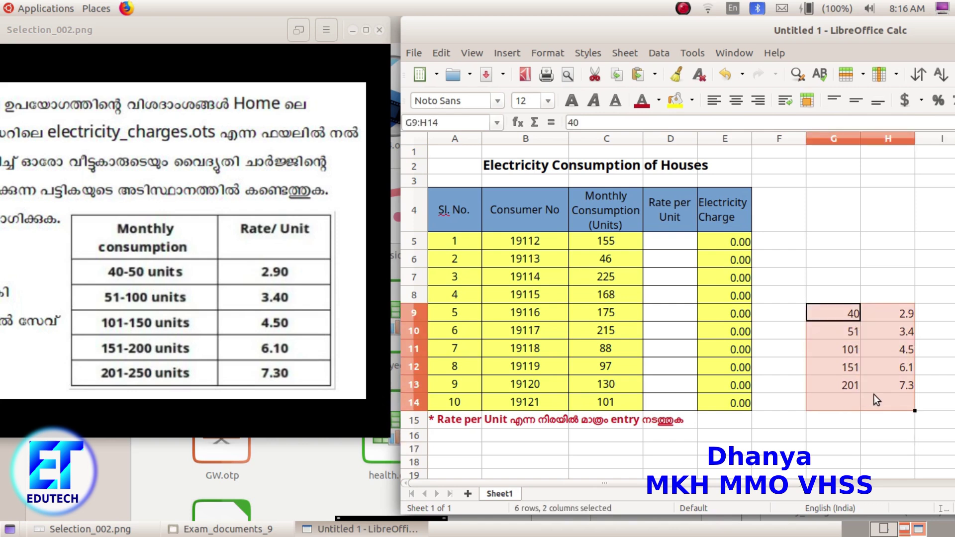
left_click(884, 431)
left_click_drag(841, 313, 893, 386)
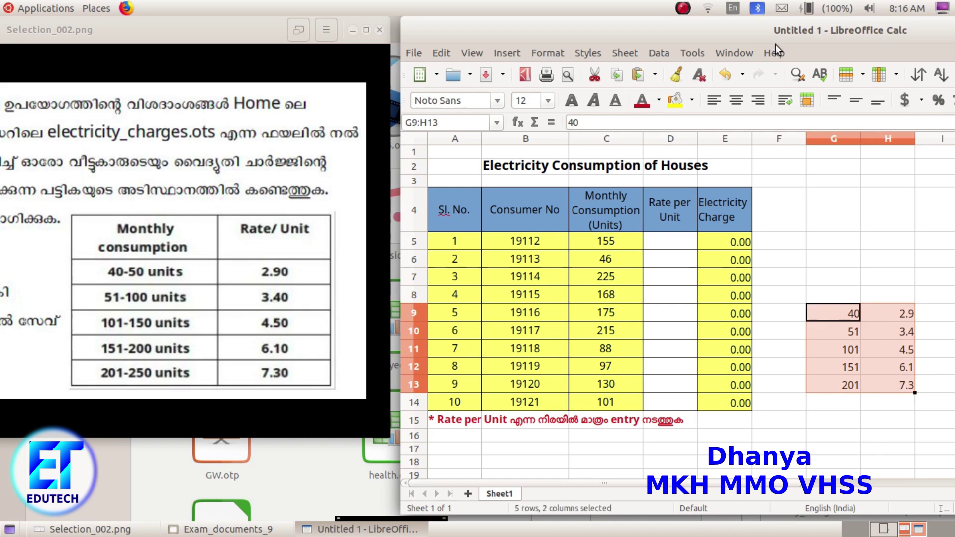
double_click(750, 35)
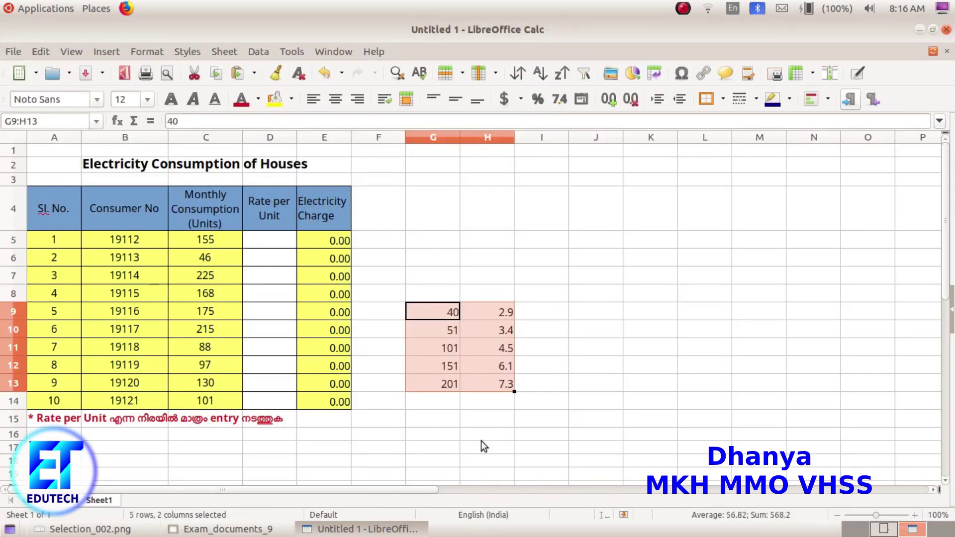
left_click(595, 407)
left_click_drag(435, 312, 487, 384)
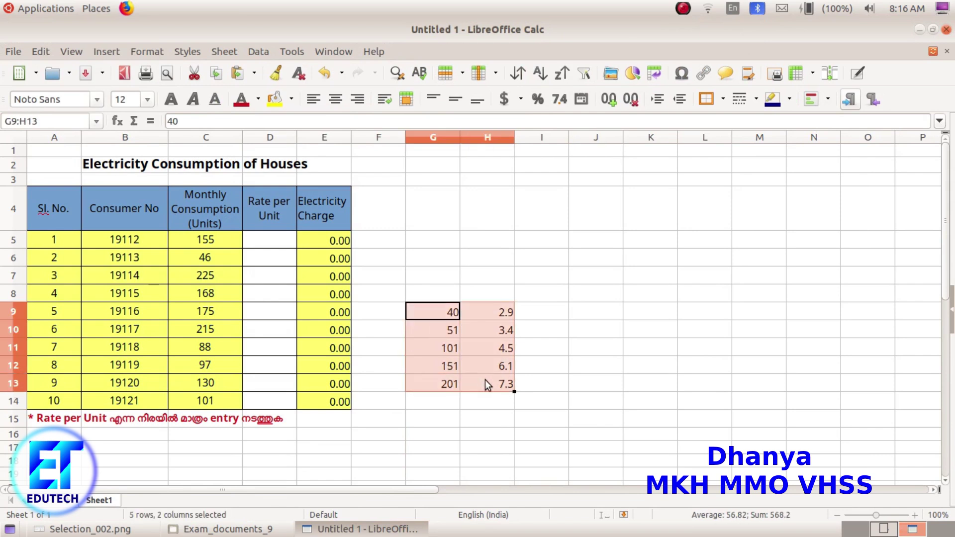
left_click(260, 51)
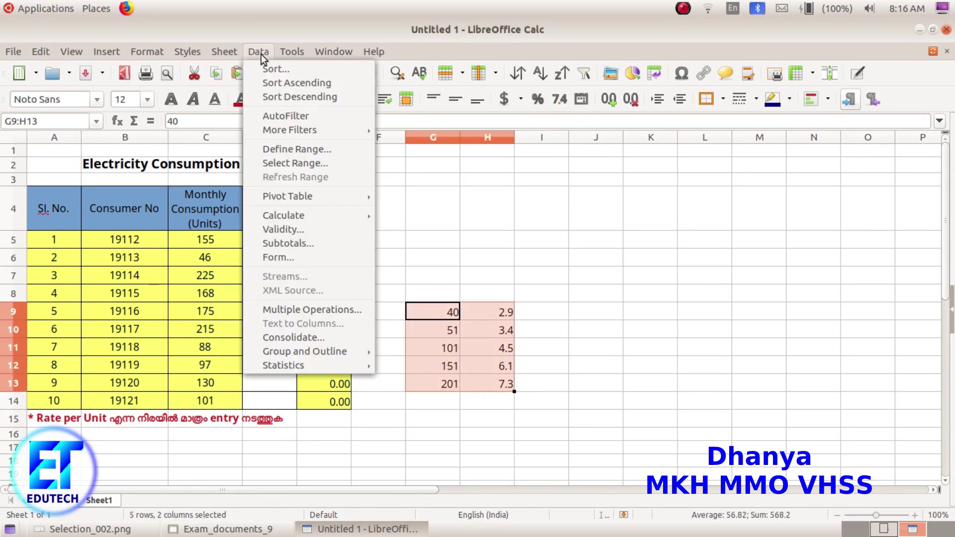
Define G9:H13 as a database range named 'a'.
left_click(278, 149)
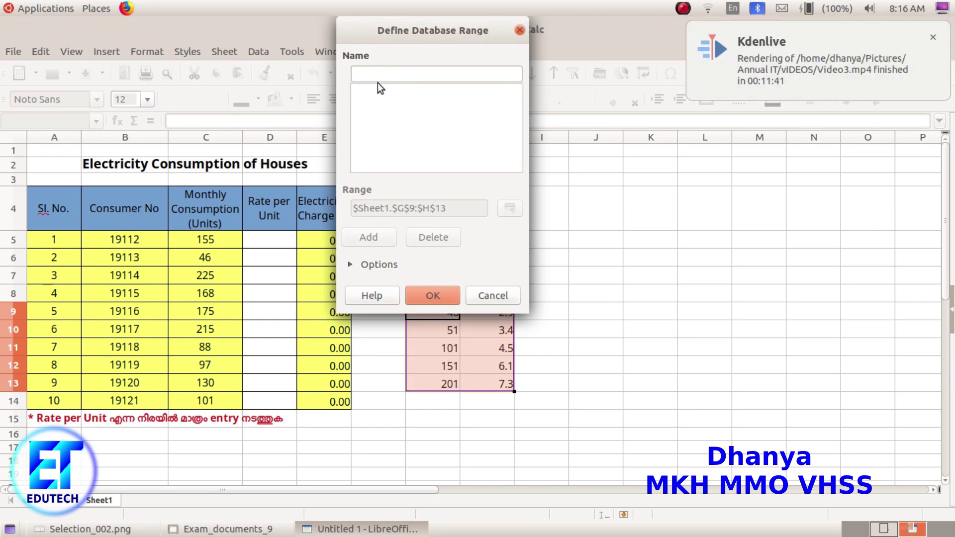
type("a")
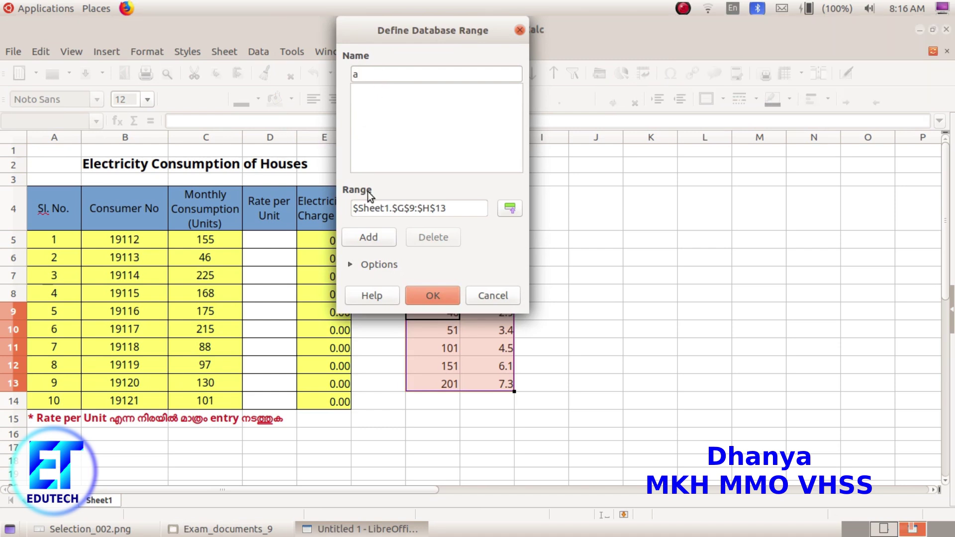
left_click(380, 241)
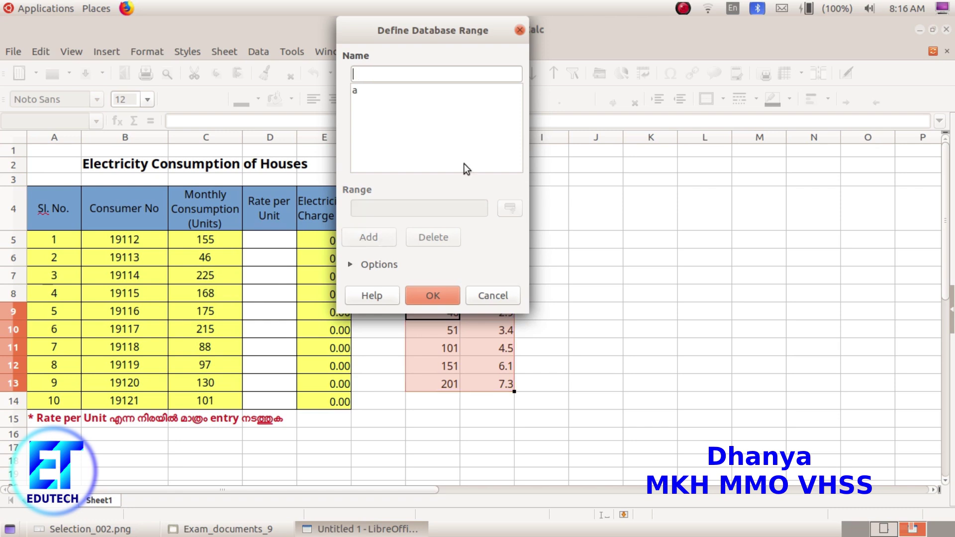
left_click(452, 291)
Reselect G9:H13 to check the range, then bring the question image forward.
left_click(641, 309)
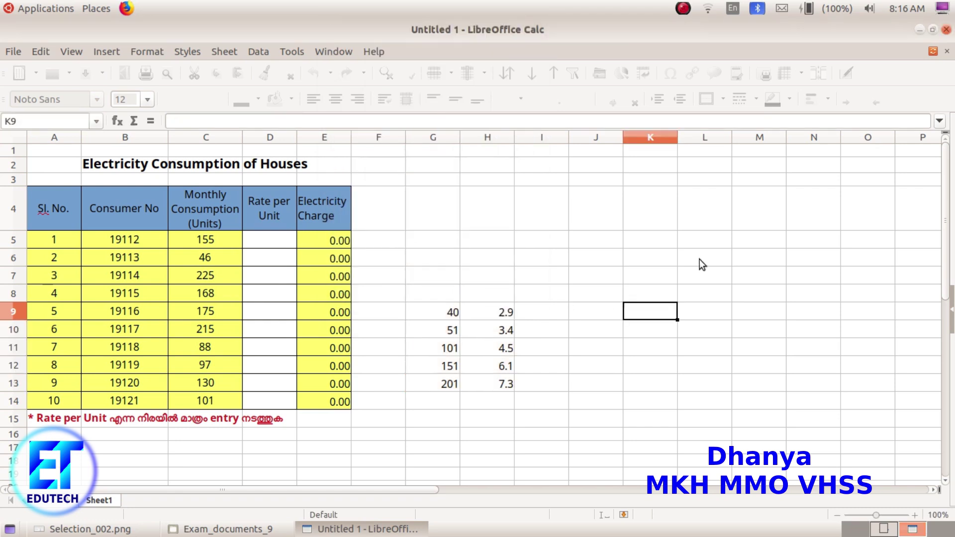
left_click_drag(428, 318, 493, 390)
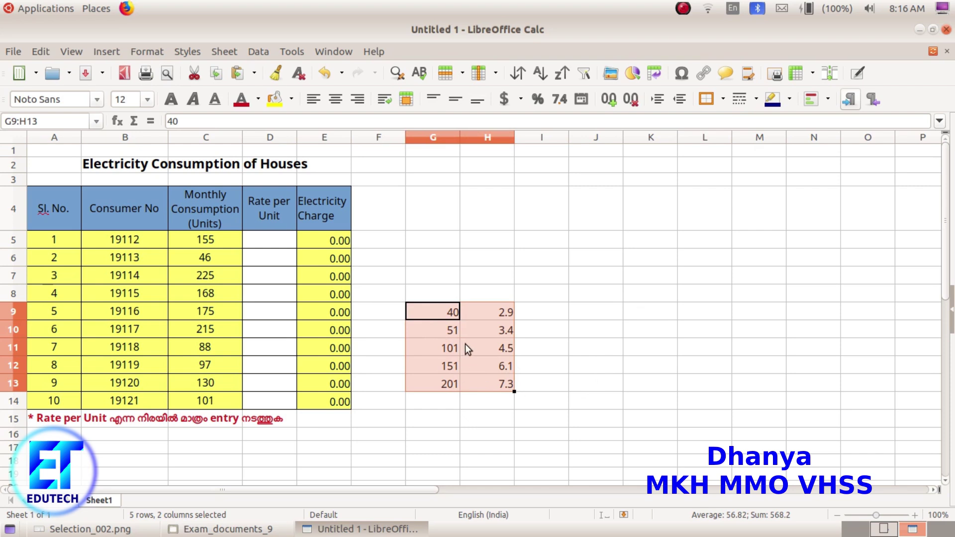
left_click(679, 377)
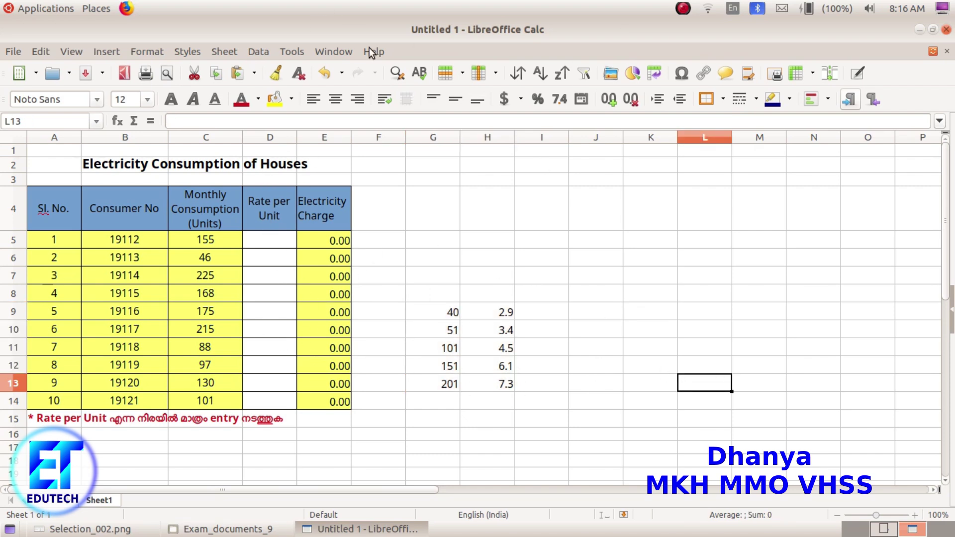
left_click(82, 529)
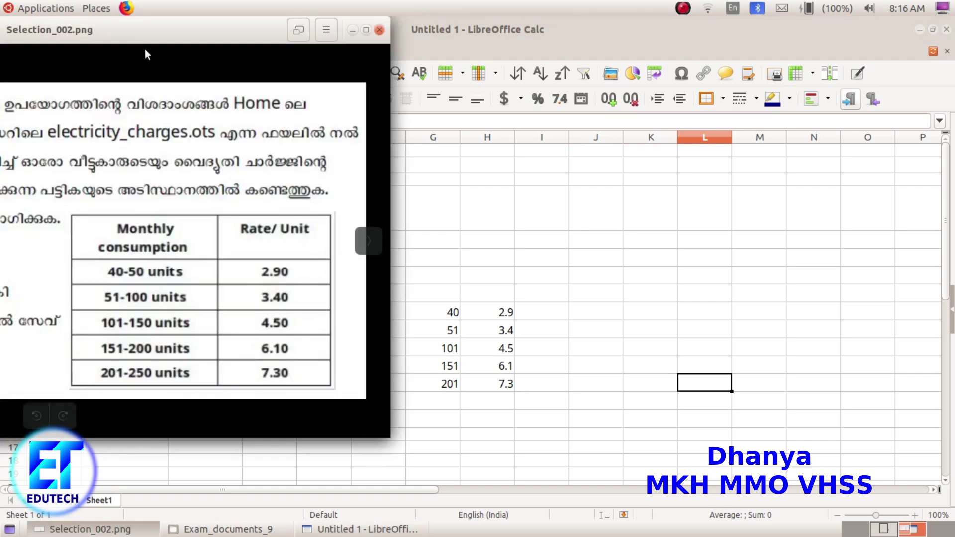
Read the question image at full screen, then minimise it.
double_click(145, 31)
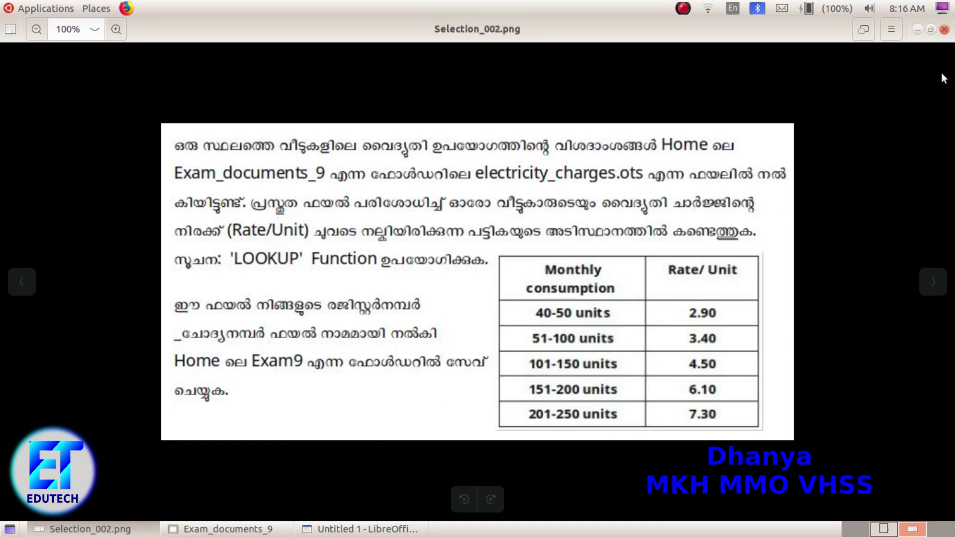
left_click(918, 29)
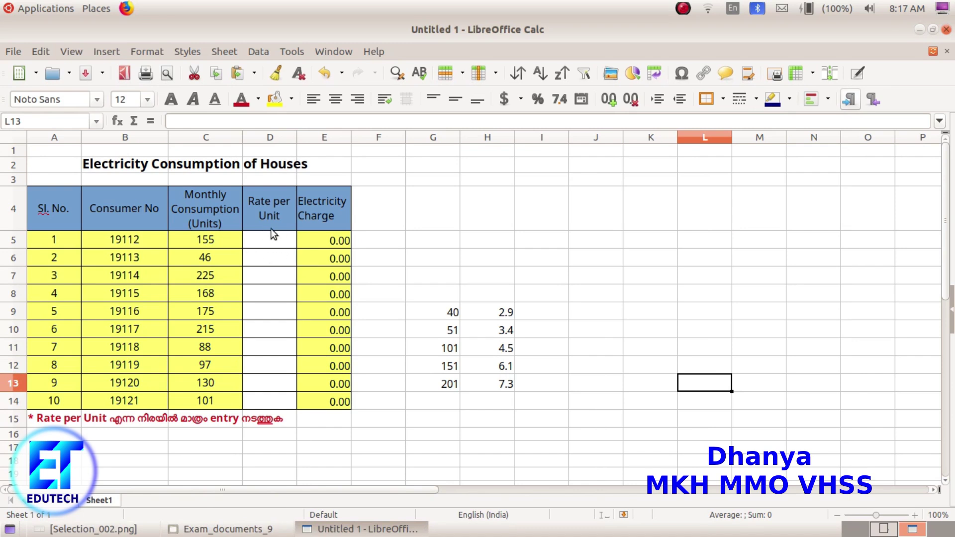
Pick the LOOKUP function in the Function Wizard for cell D5.
left_click(259, 240)
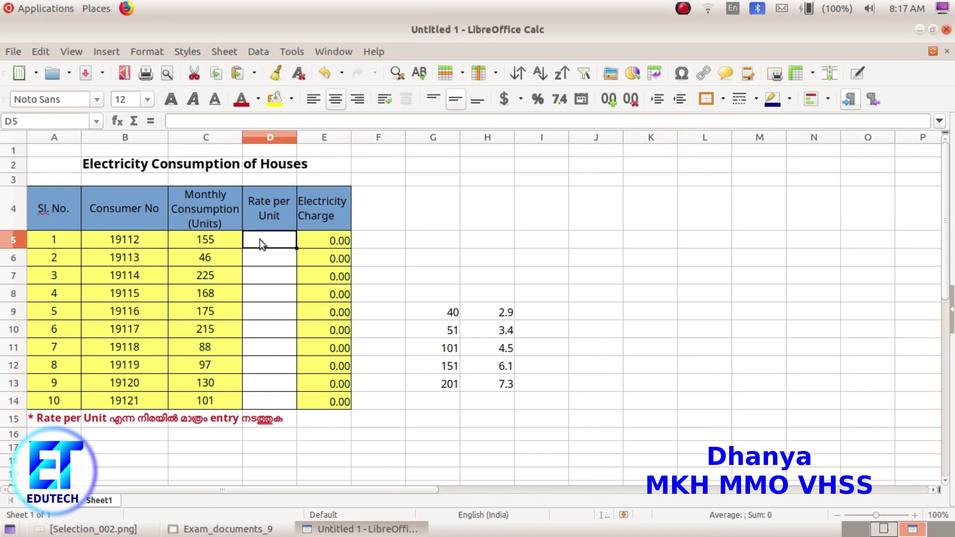
left_click(119, 121)
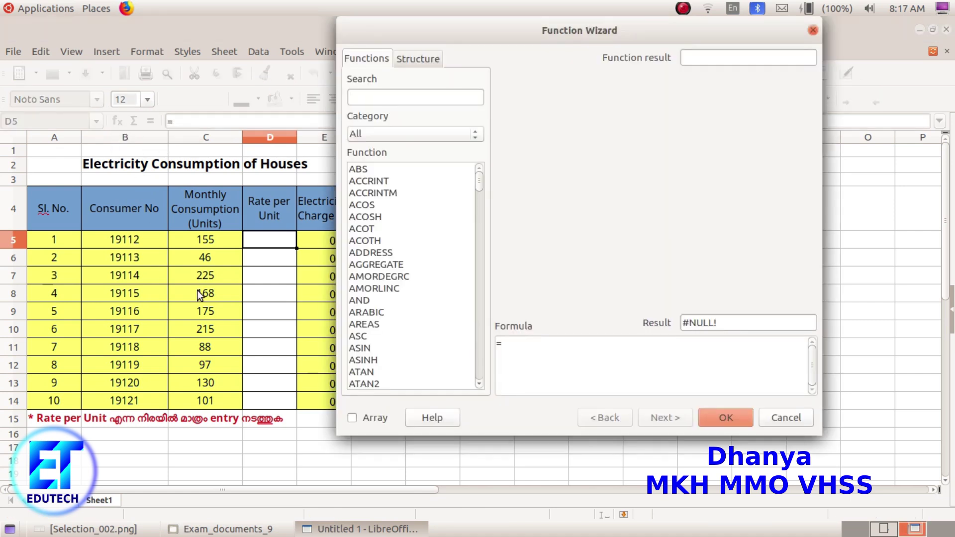
left_click(362, 253)
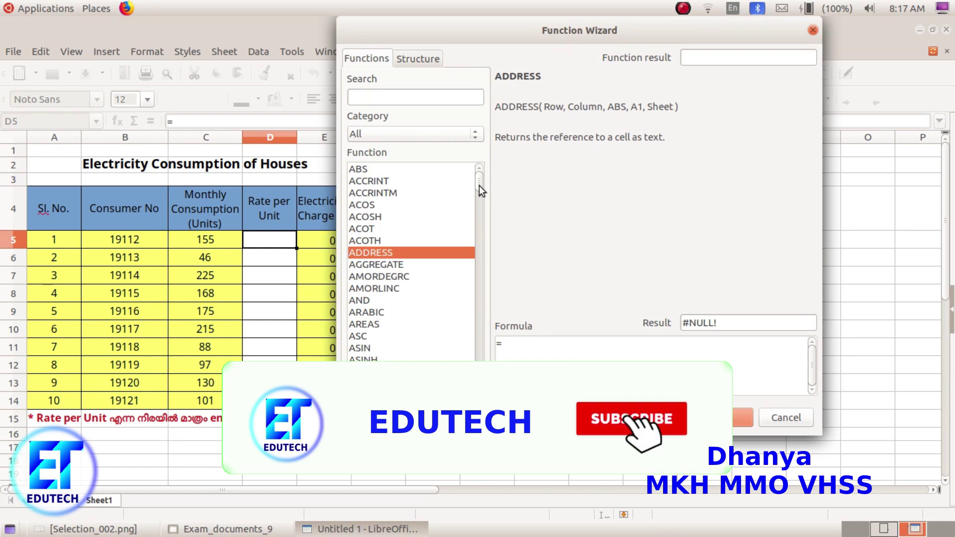
key("l")
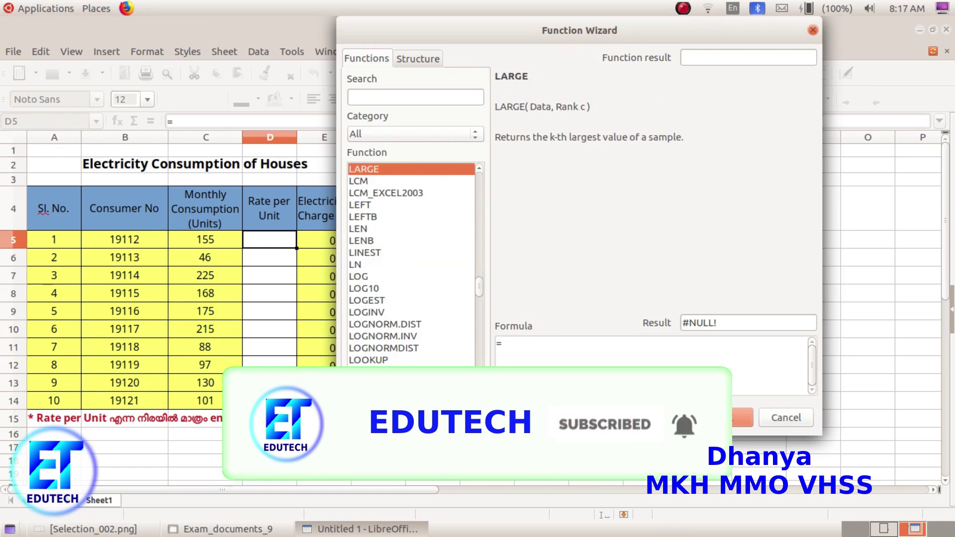
left_click(367, 360)
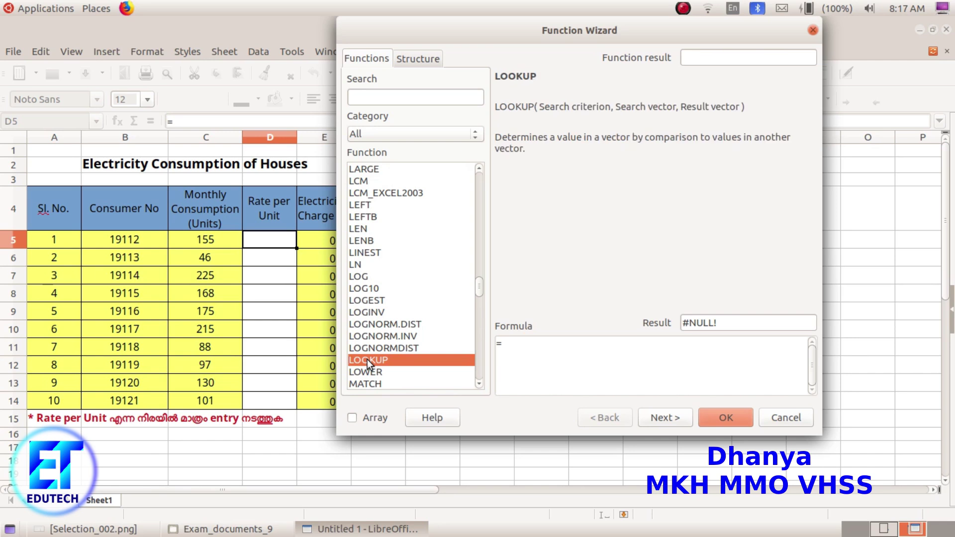
left_click(670, 420)
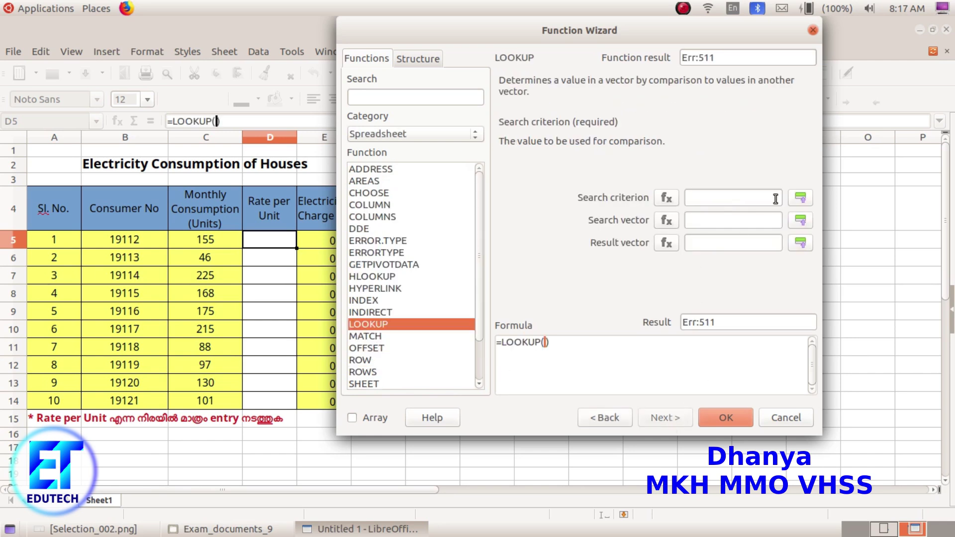
Set search criterion C5 and search vector a, so D5 returns 6.1.
left_click(801, 197)
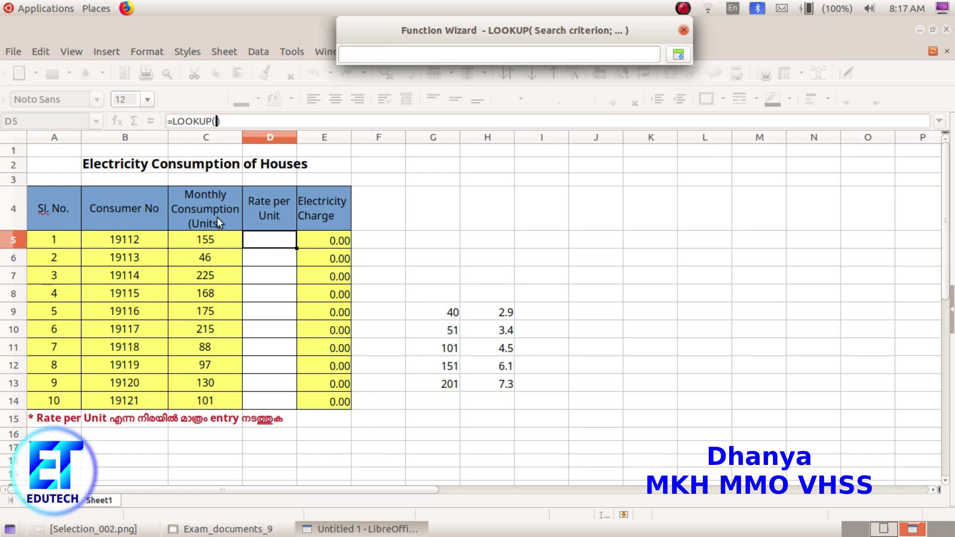
left_click(213, 241)
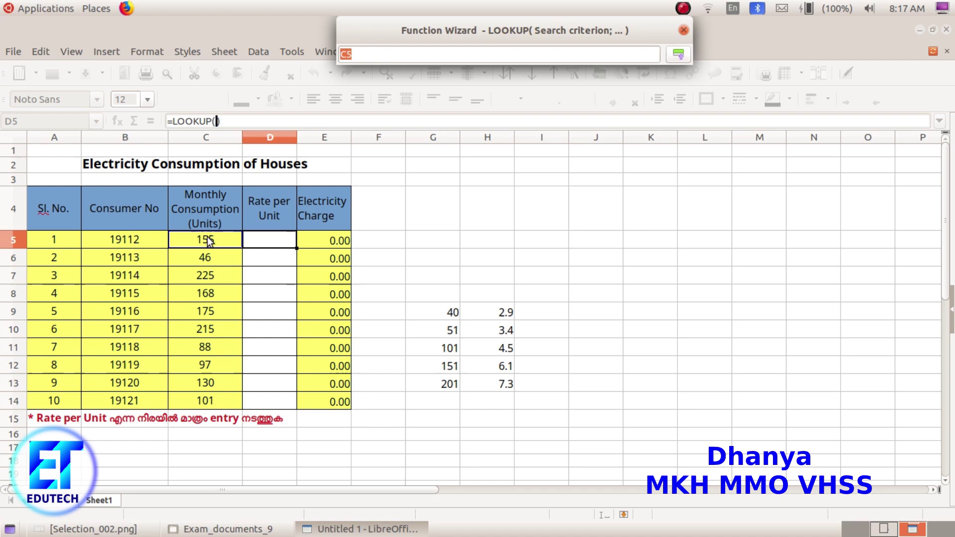
left_click(678, 55)
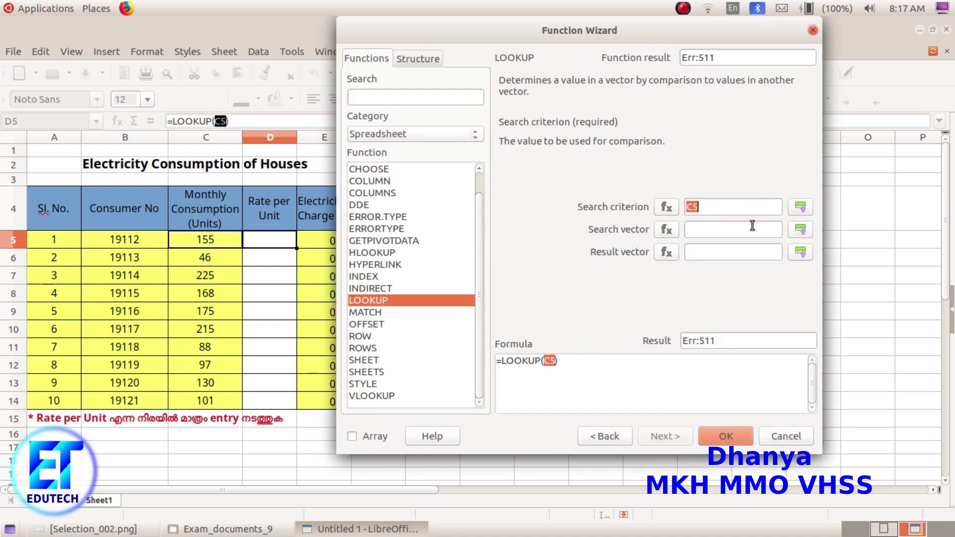
left_click(800, 206)
left_click(685, 56)
left_click(689, 231)
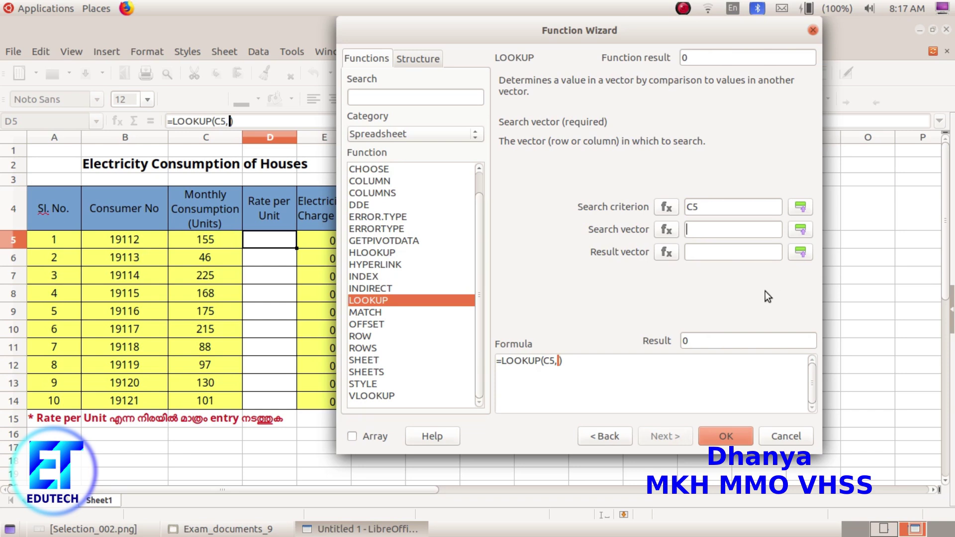
left_click_drag(626, 30, 870, 114)
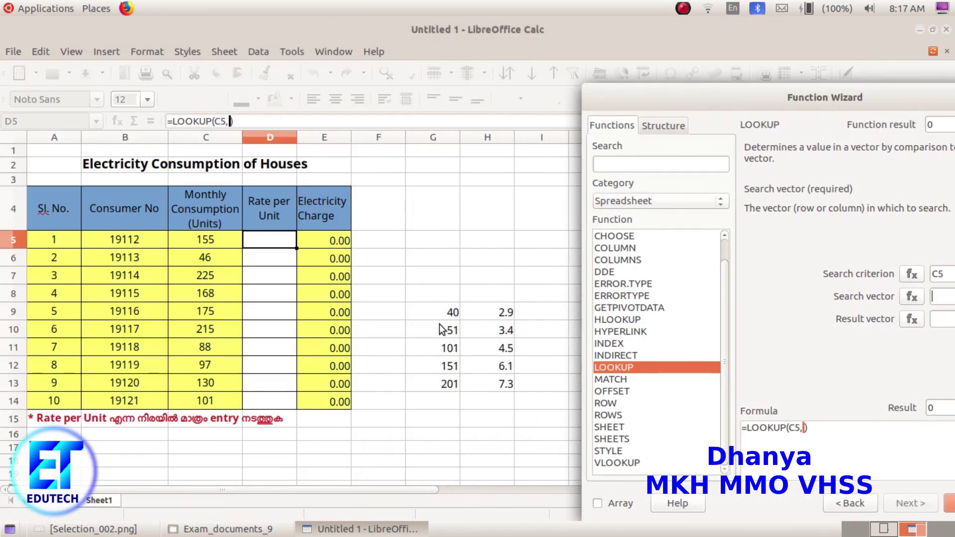
left_click_drag(818, 98, 562, 72)
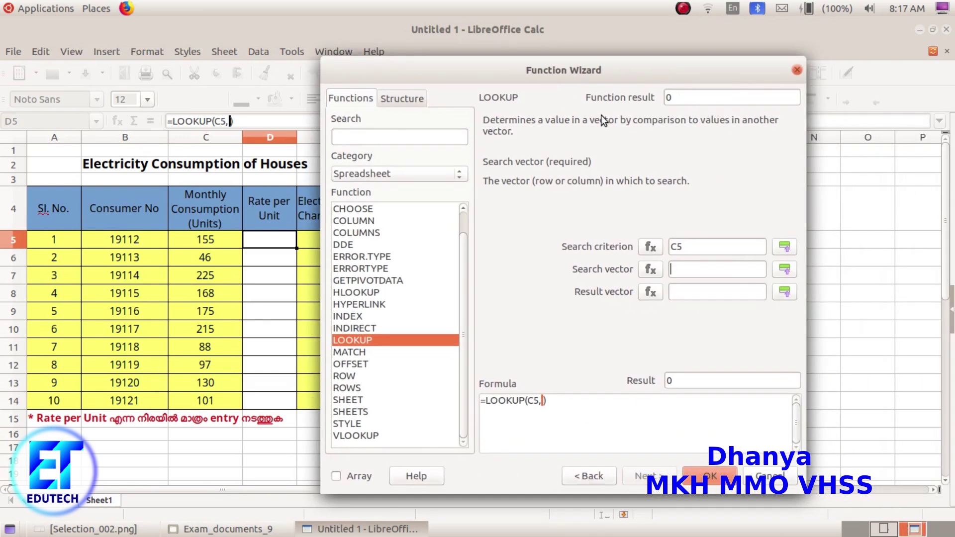
type("a")
left_click(695, 477)
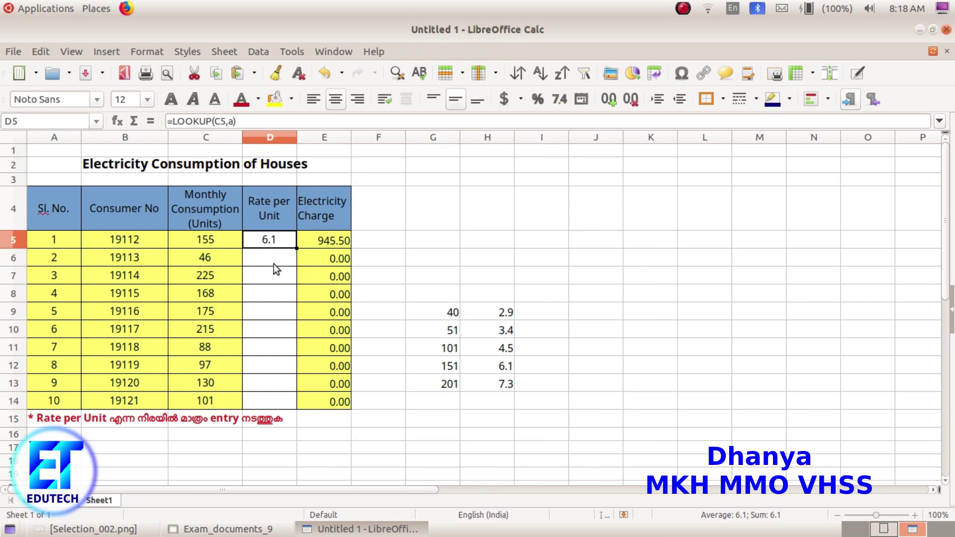
Pick the LOOKUP function in the Function Wizard for cell D6.
left_click(273, 263)
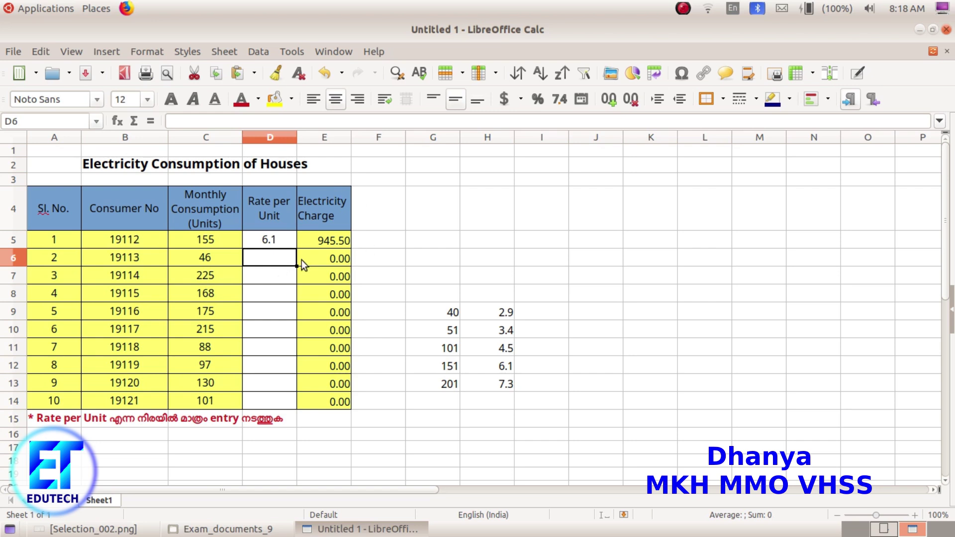
left_click(119, 121)
left_click(347, 280)
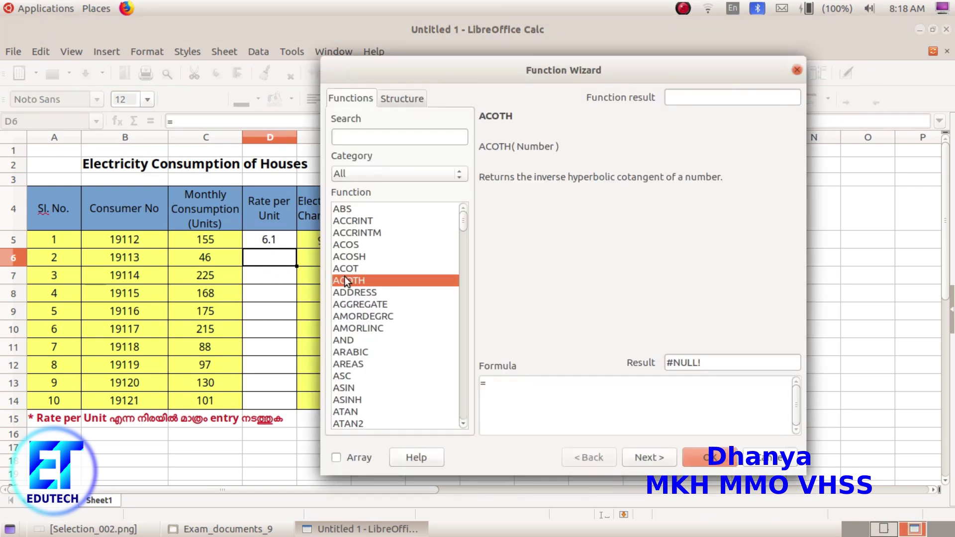
scroll(362, 284, "down", 15)
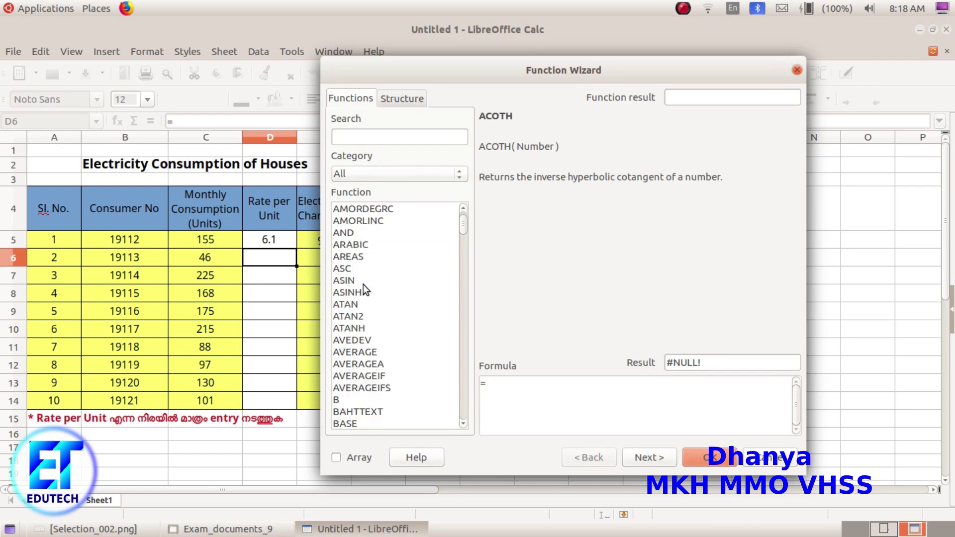
scroll(363, 285, "down", 12)
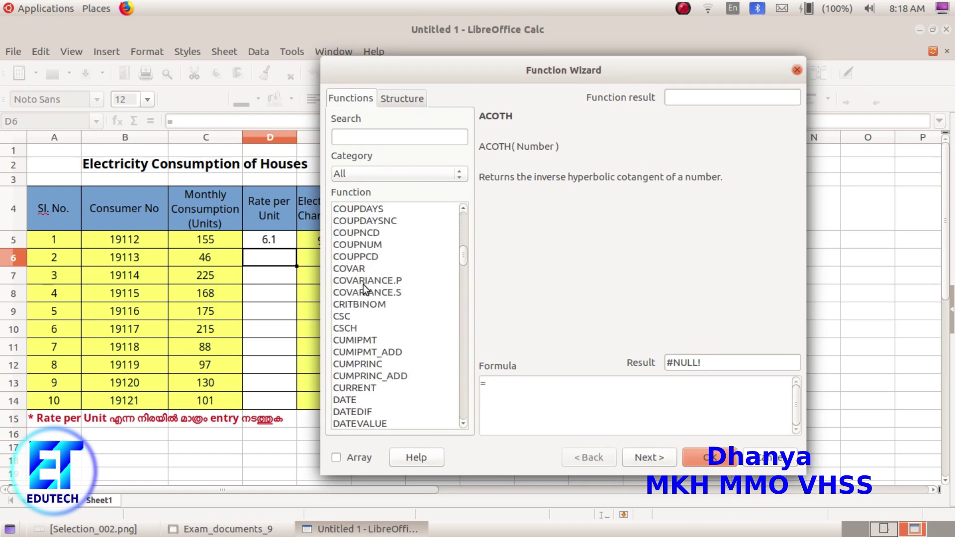
key("l")
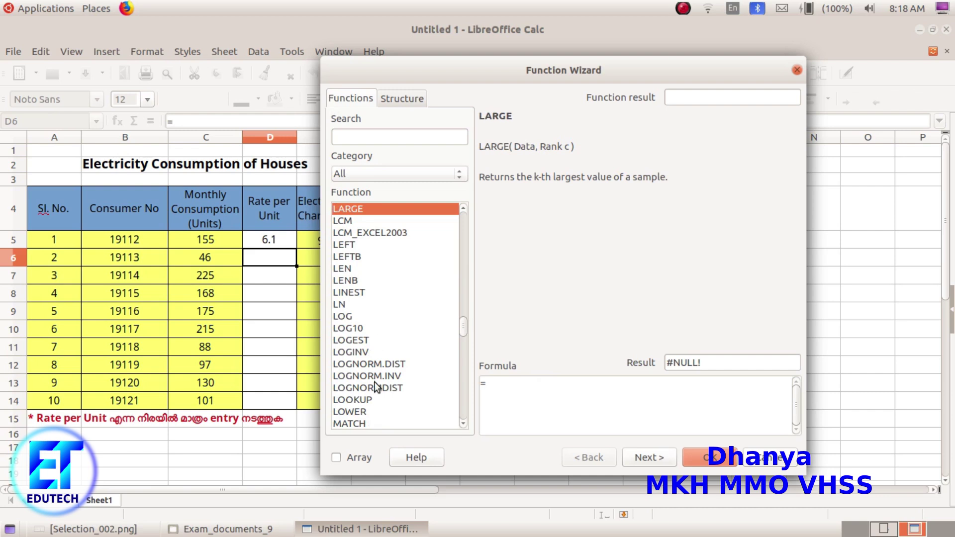
left_click(364, 401)
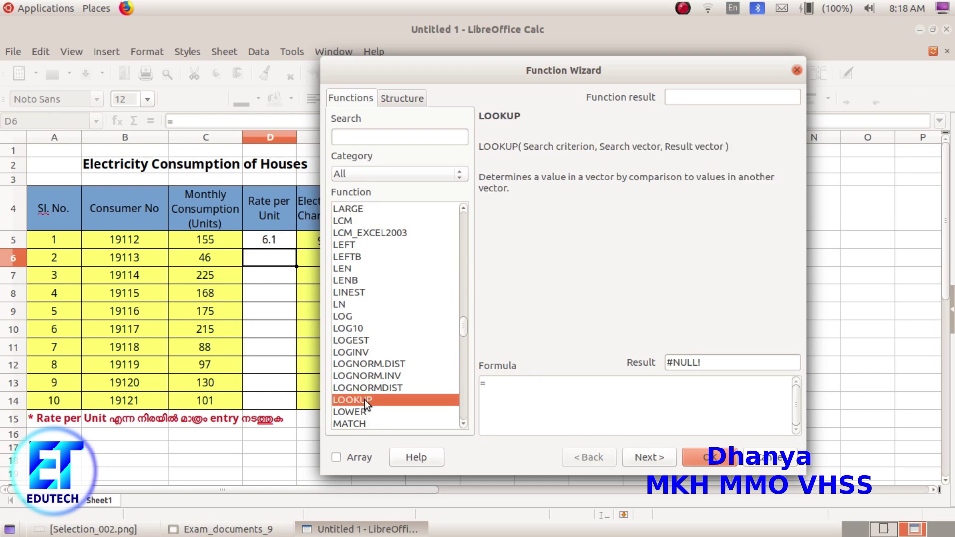
double_click(365, 398)
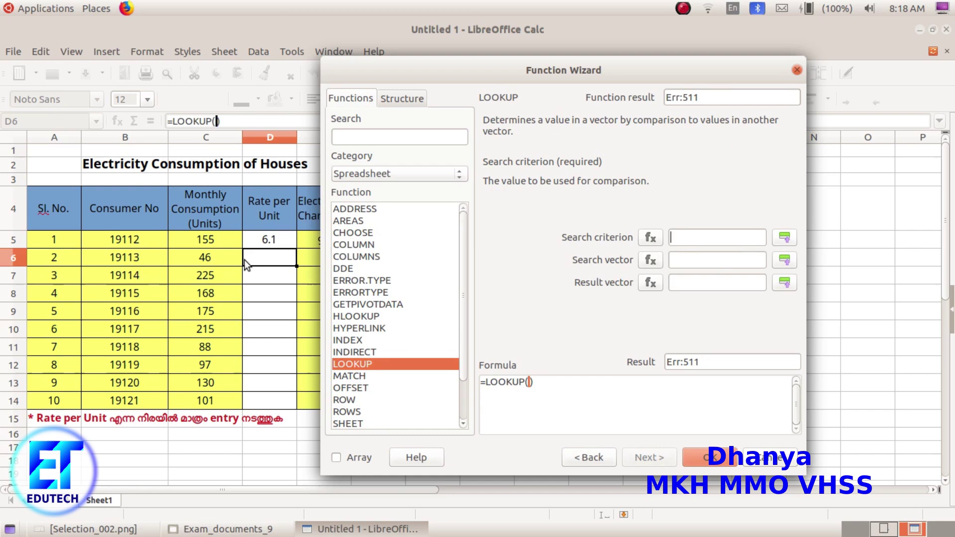
Complete =LOOKUP(C6,a) in D6 and fill it down through D14.
left_click(207, 259)
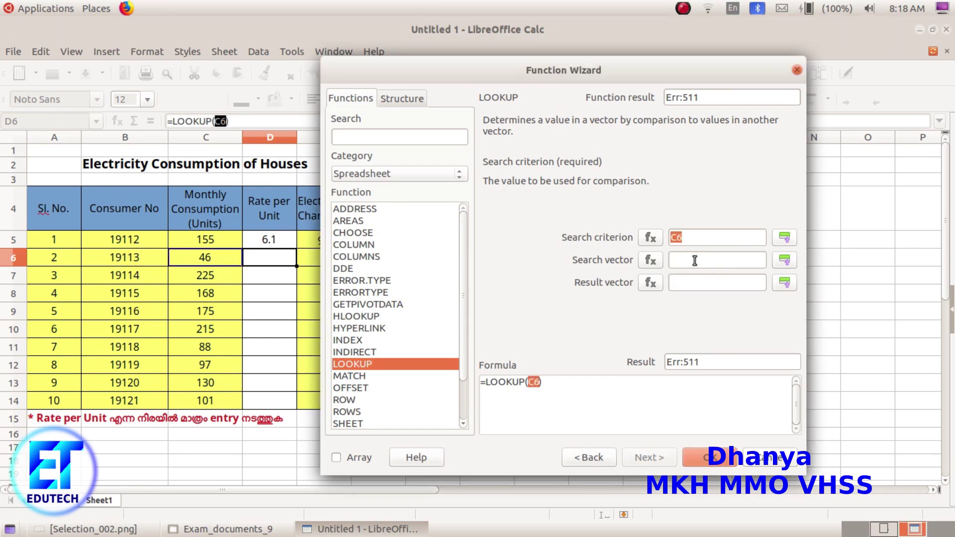
left_click(694, 260)
type("a")
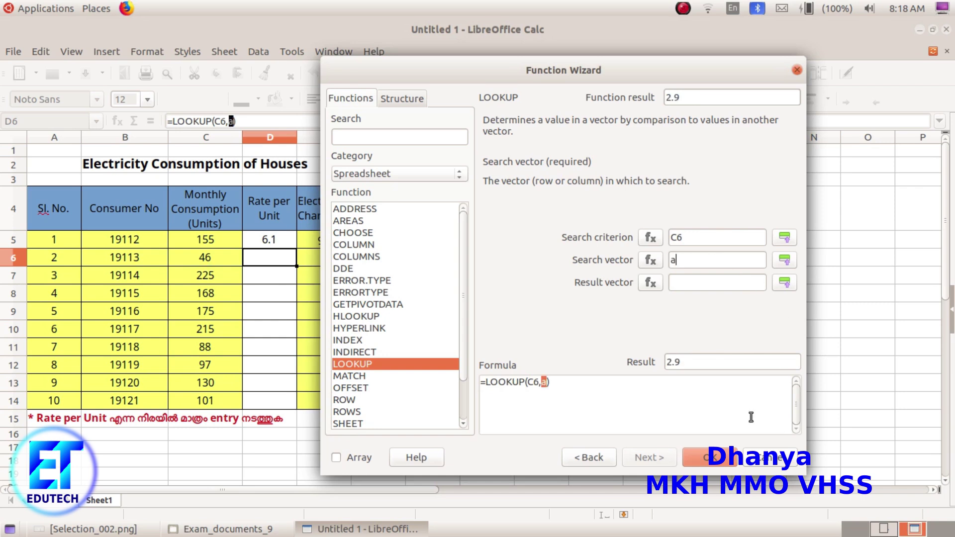
left_click(711, 462)
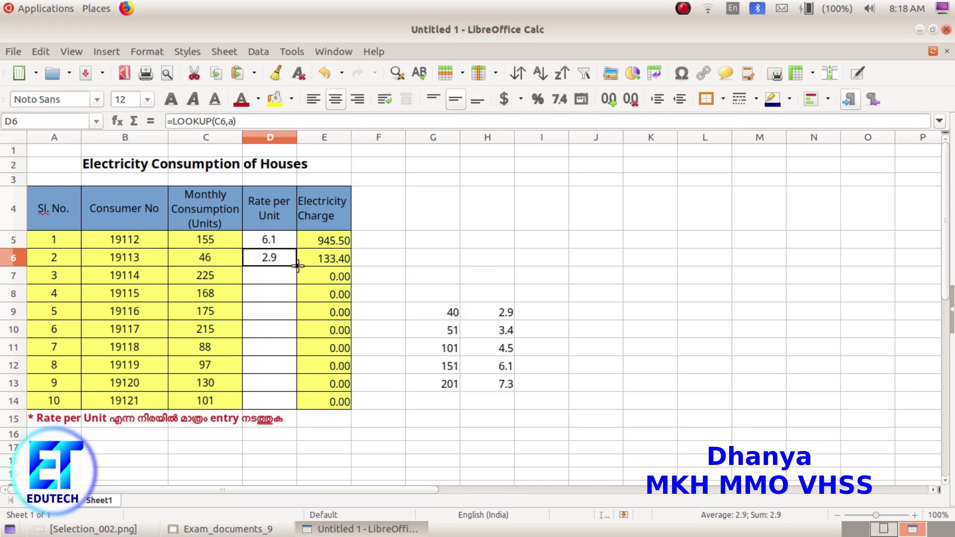
left_click_drag(297, 267, 305, 404)
Fill the Rate per Unit formula down to D14, then check the task image against the sheet.
left_click(669, 344)
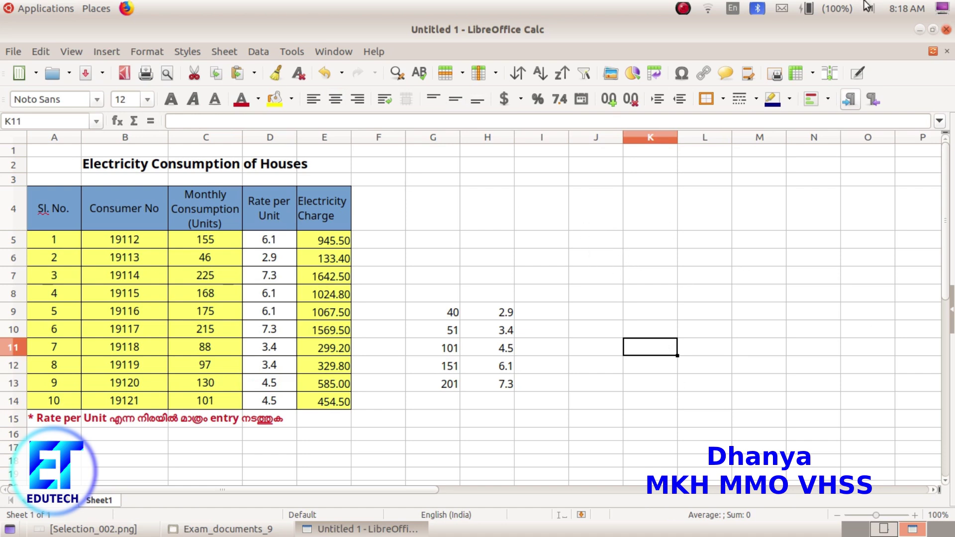
left_click(117, 535)
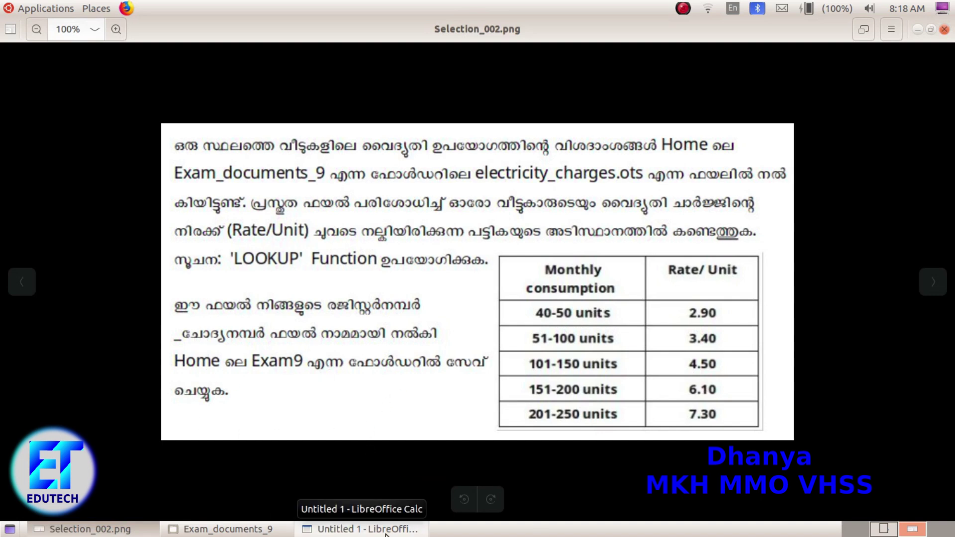
left_click(356, 529)
left_click(17, 52)
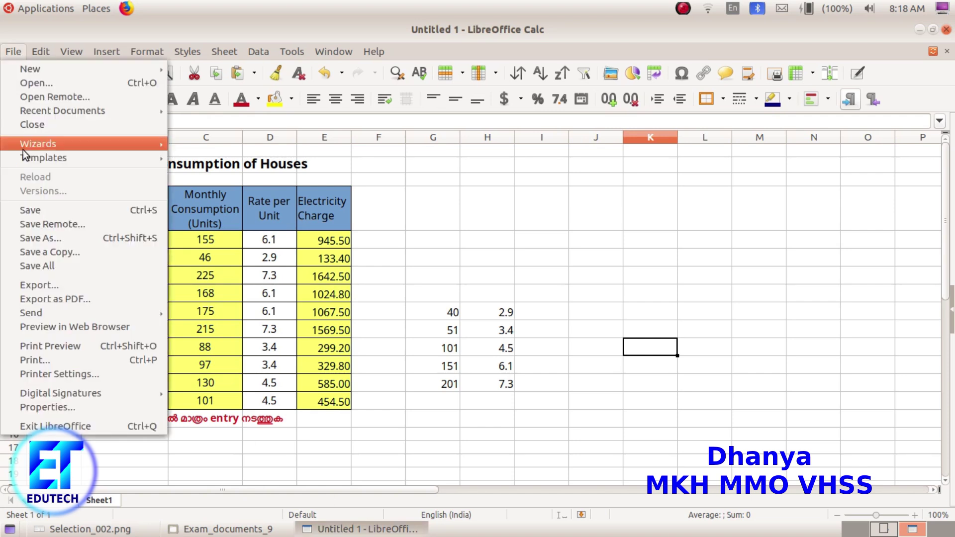
Save As the sheet under the name 21_2 inside the home directory's Exam9 folder.
left_click(39, 237)
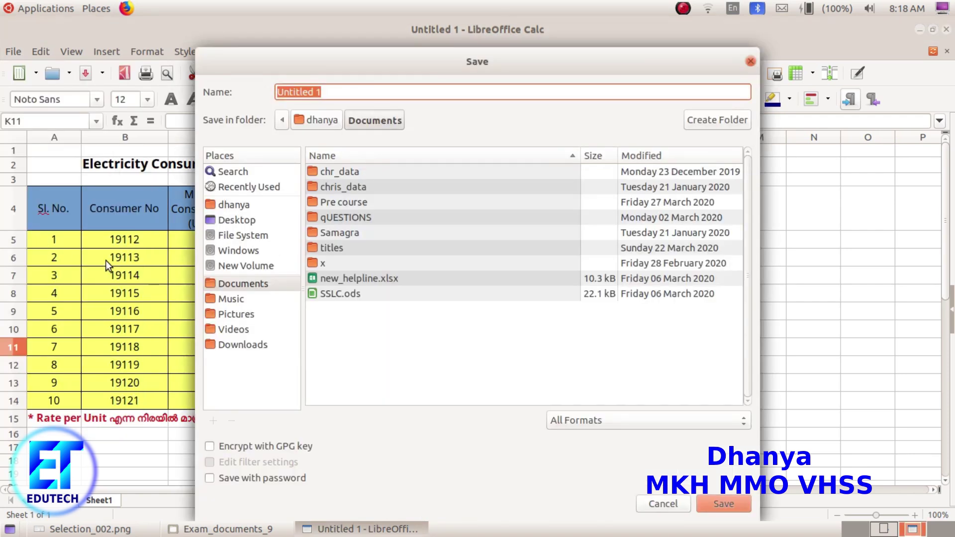
left_click(231, 204)
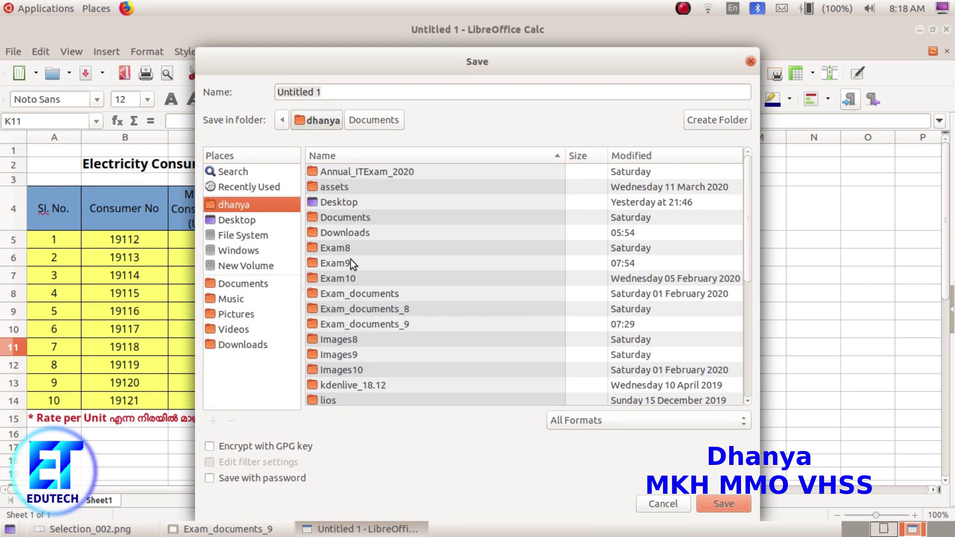
double_click(350, 260)
triple_click(324, 99)
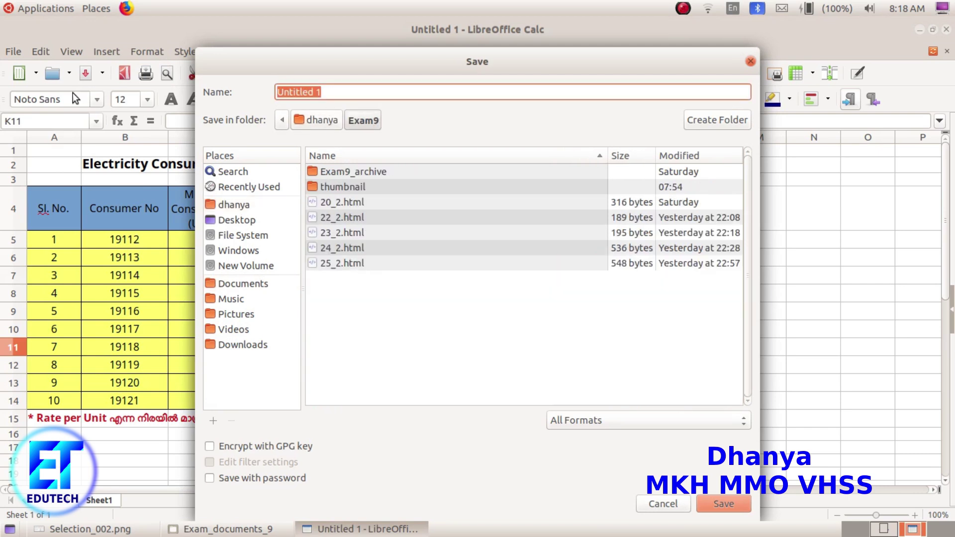
type("21_2")
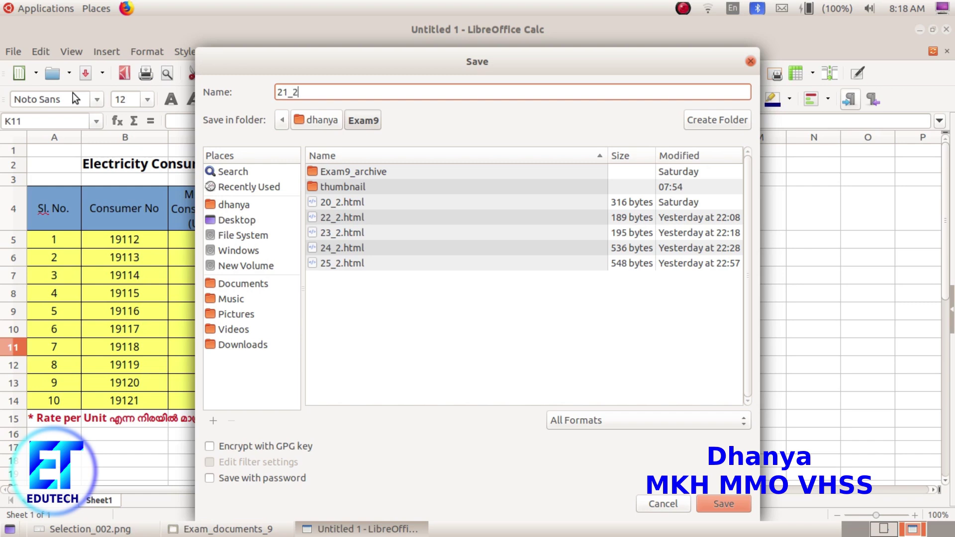
left_click(741, 507)
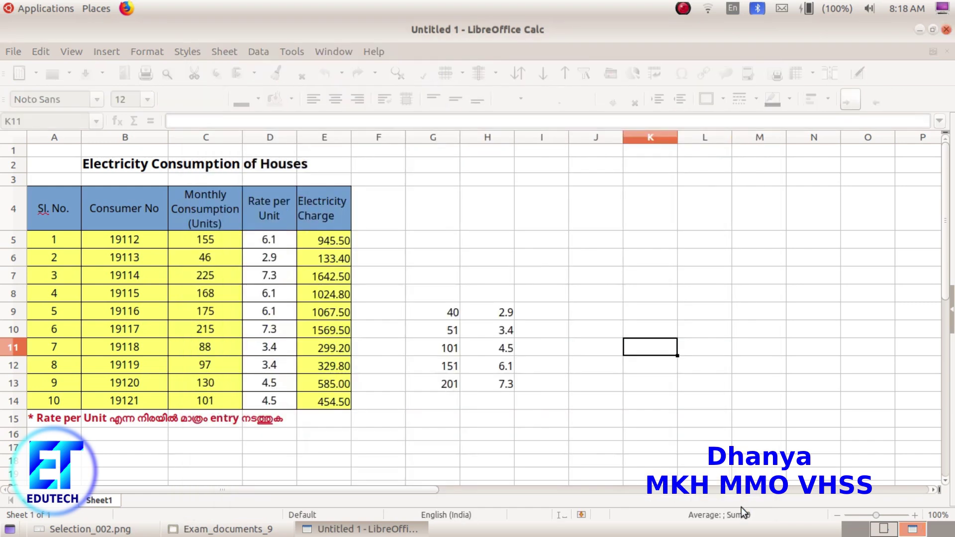